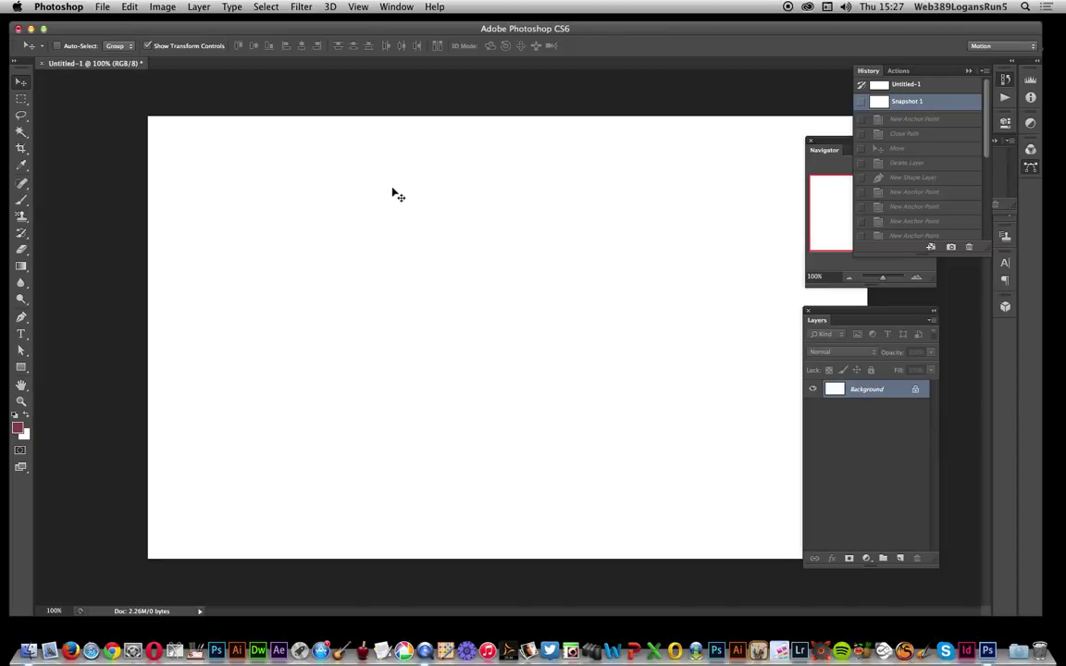
Step: Draw a closed six-point check-mark outline with the Pen tool
{"action": "left_click", "coordinate": [21, 318]}
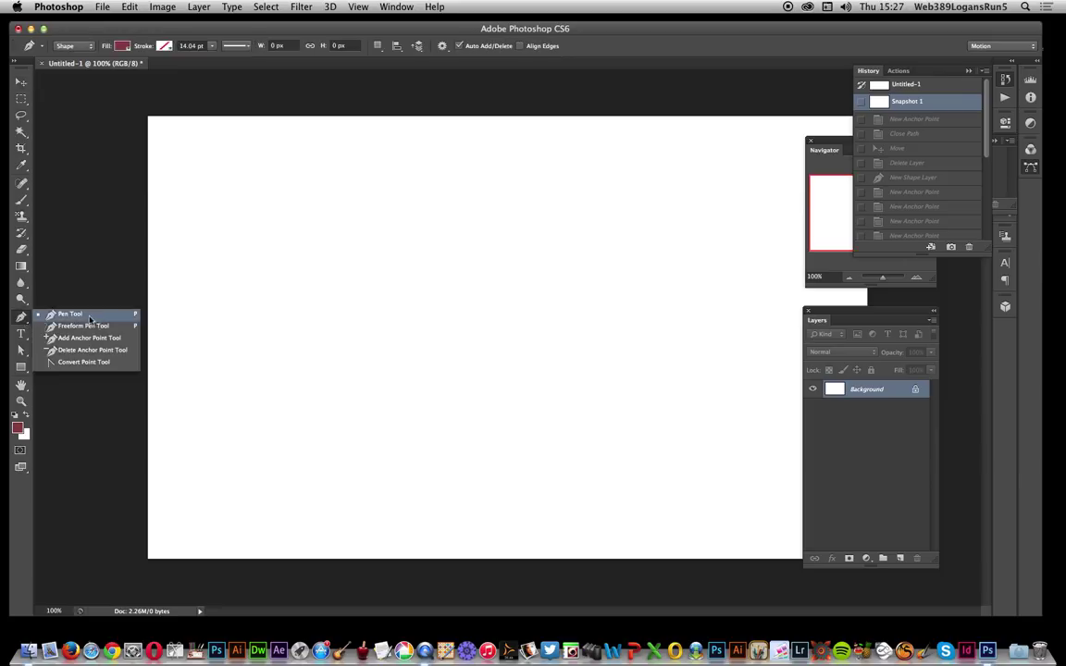
{"action": "left_click", "coordinate": [90, 319]}
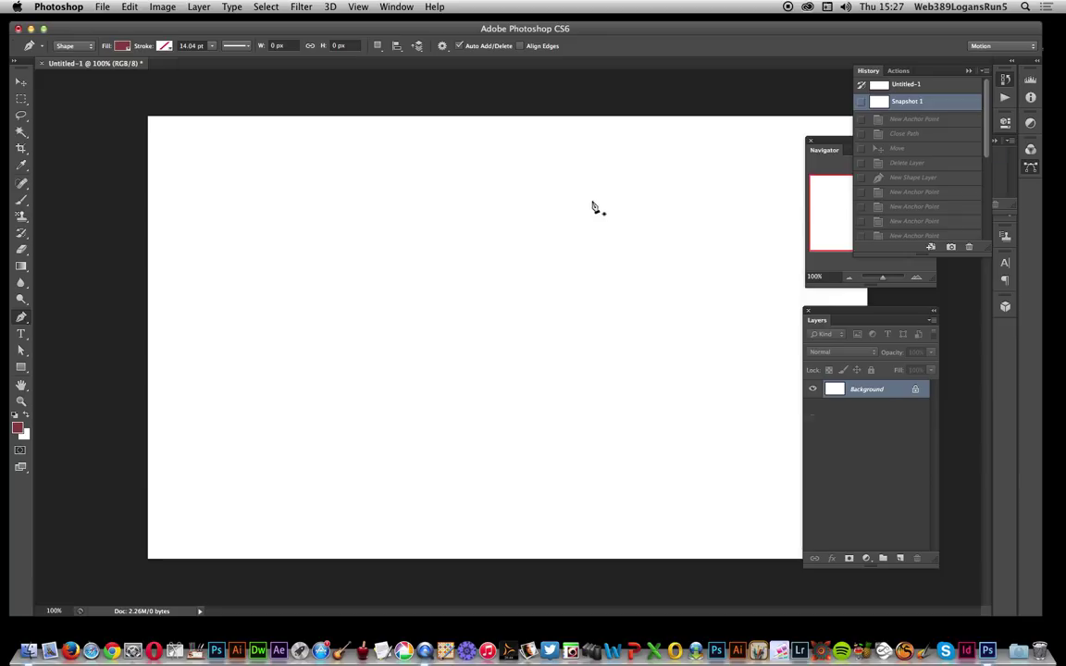
{"action": "left_click", "coordinate": [592, 201]}
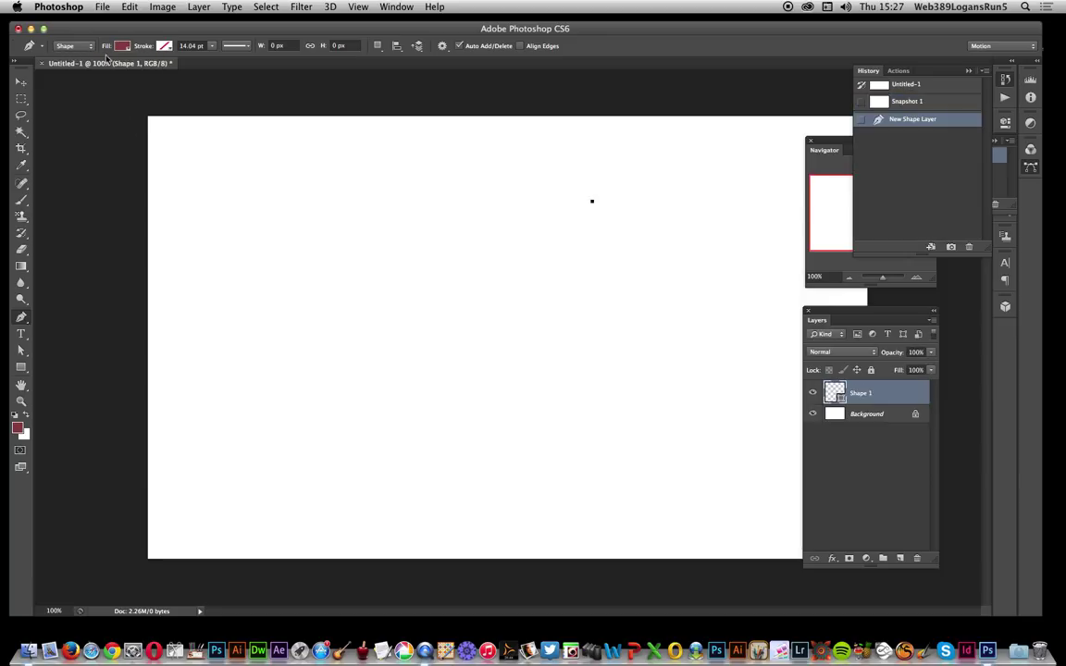
{"action": "left_click", "coordinate": [473, 451]}
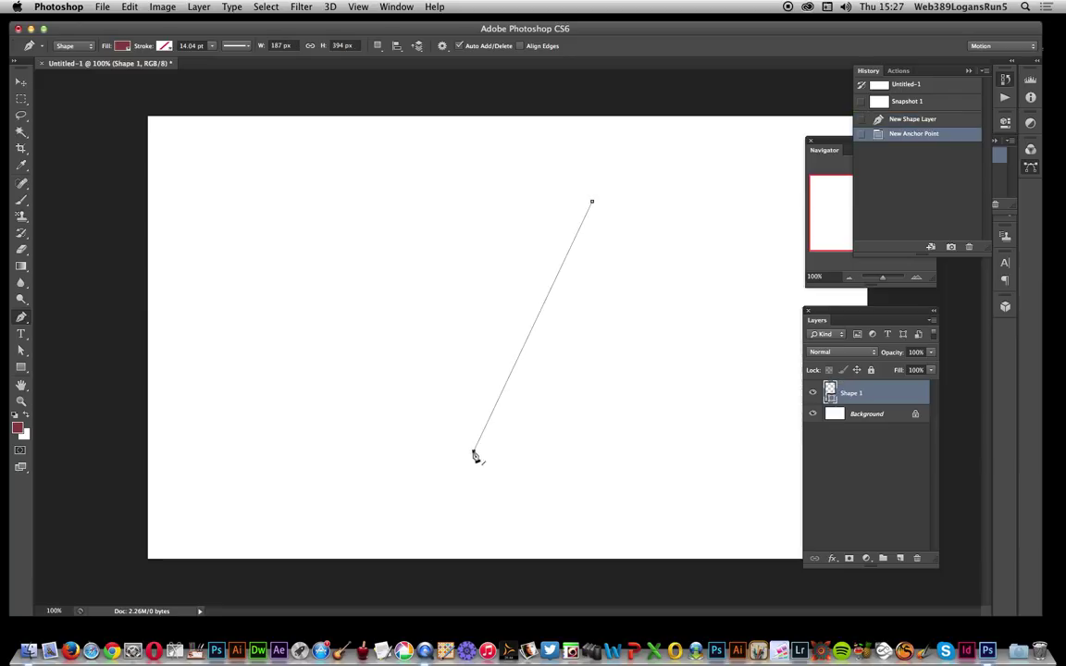
{"action": "left_click", "coordinate": [384, 392]}
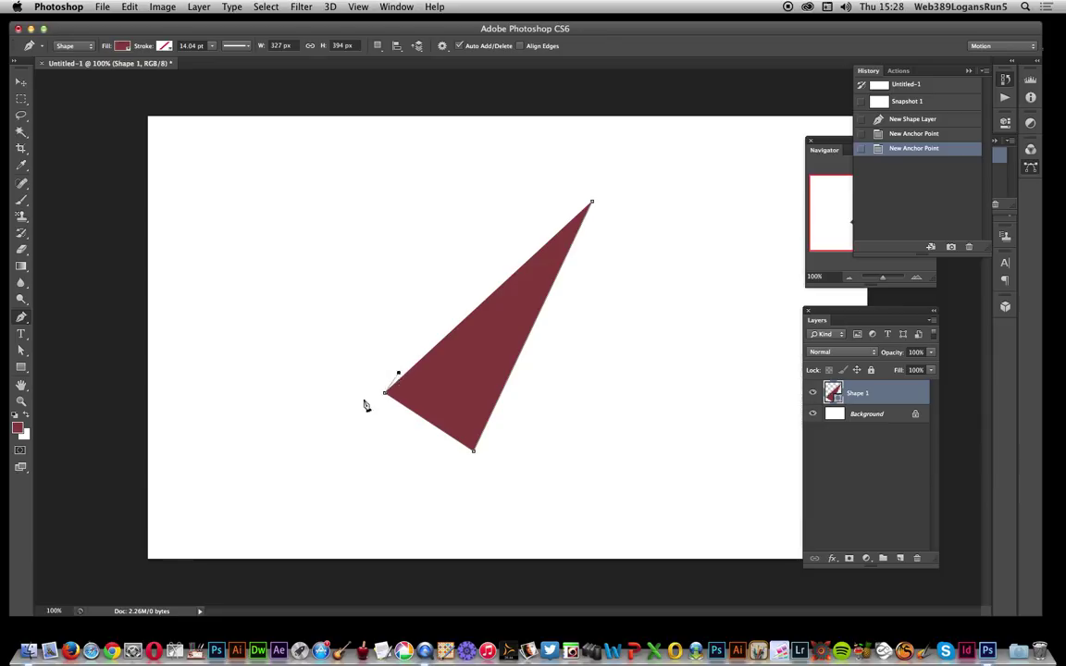
{"action": "left_click", "coordinate": [398, 373]}
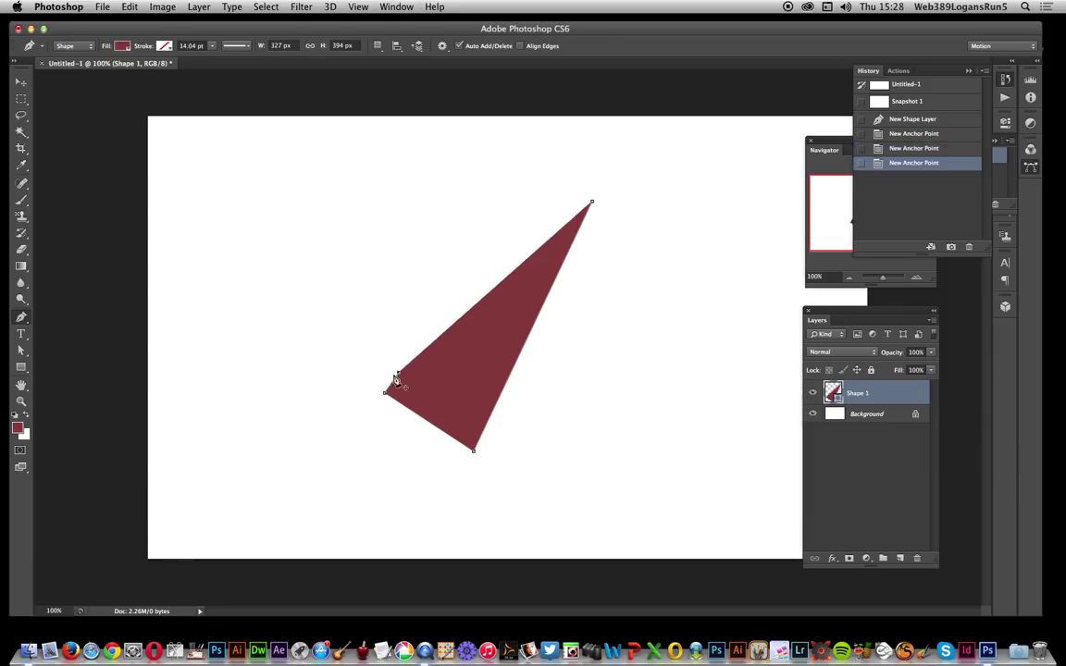
{"action": "left_click", "coordinate": [470, 424]}
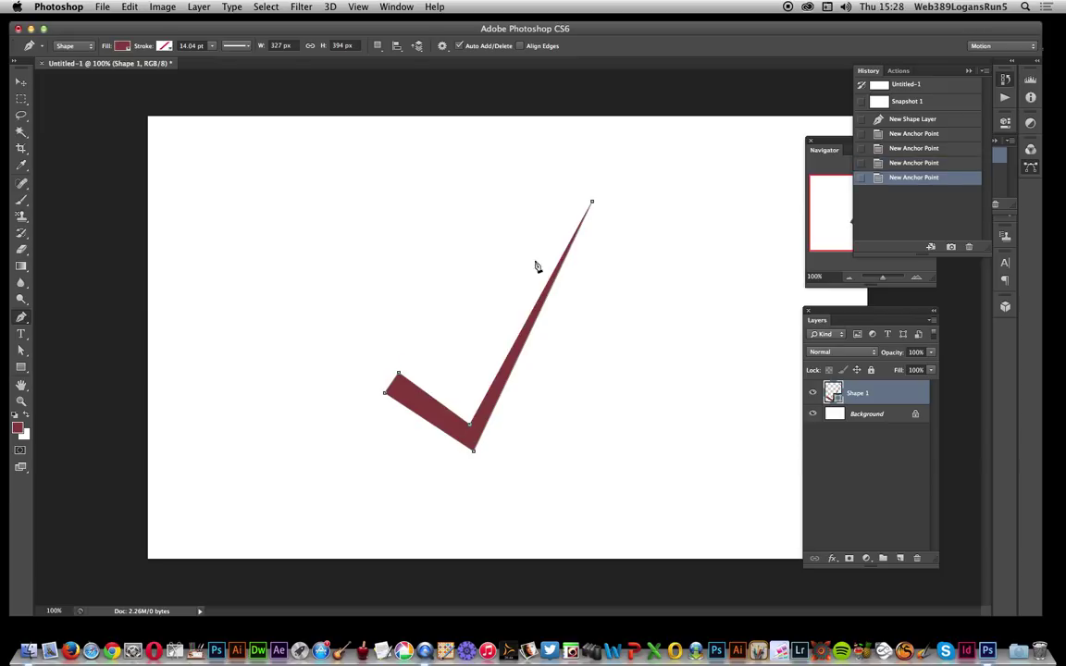
{"action": "left_click", "coordinate": [592, 203]}
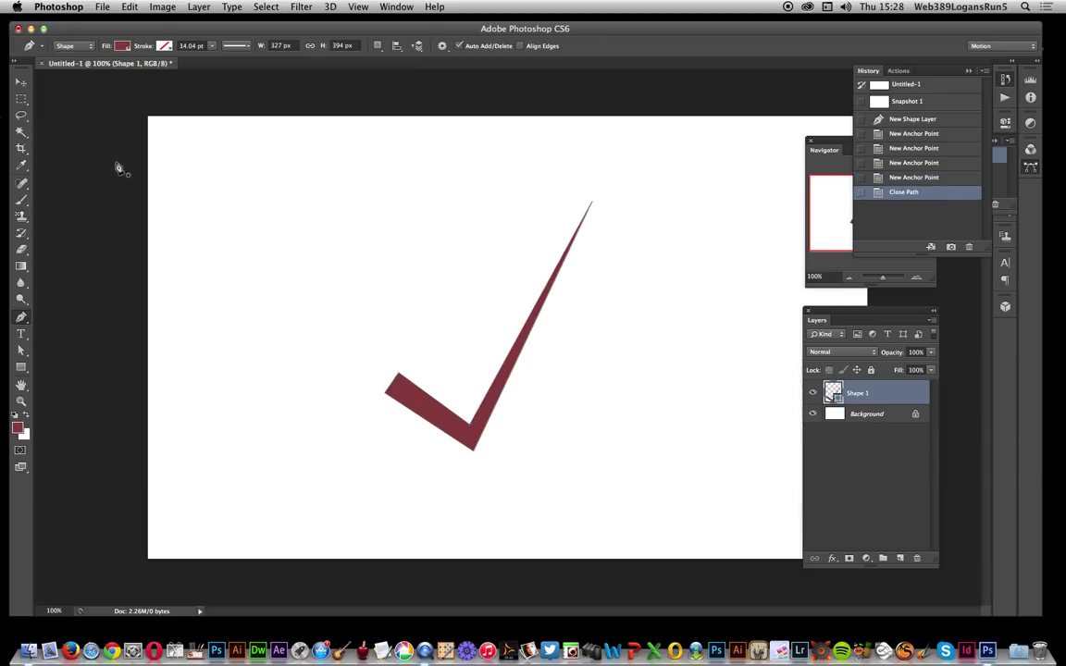
Step: Shift the check mark about 45 px left, save it as custom shape Shape 110, and delete its layer
{"action": "left_click", "coordinate": [22, 85]}
{"action": "left_click_drag", "start_coordinate": [484, 338], "coordinate": [443, 342]}
{"action": "left_click", "coordinate": [130, 7]}
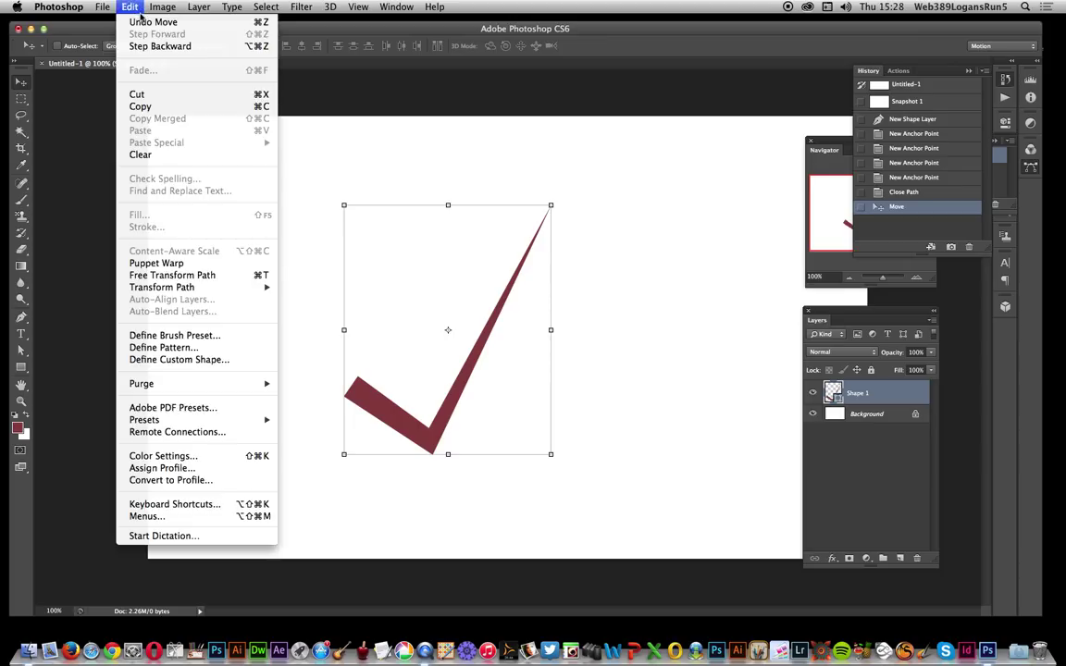
{"action": "left_click", "coordinate": [192, 367]}
{"action": "left_click", "coordinate": [692, 293]}
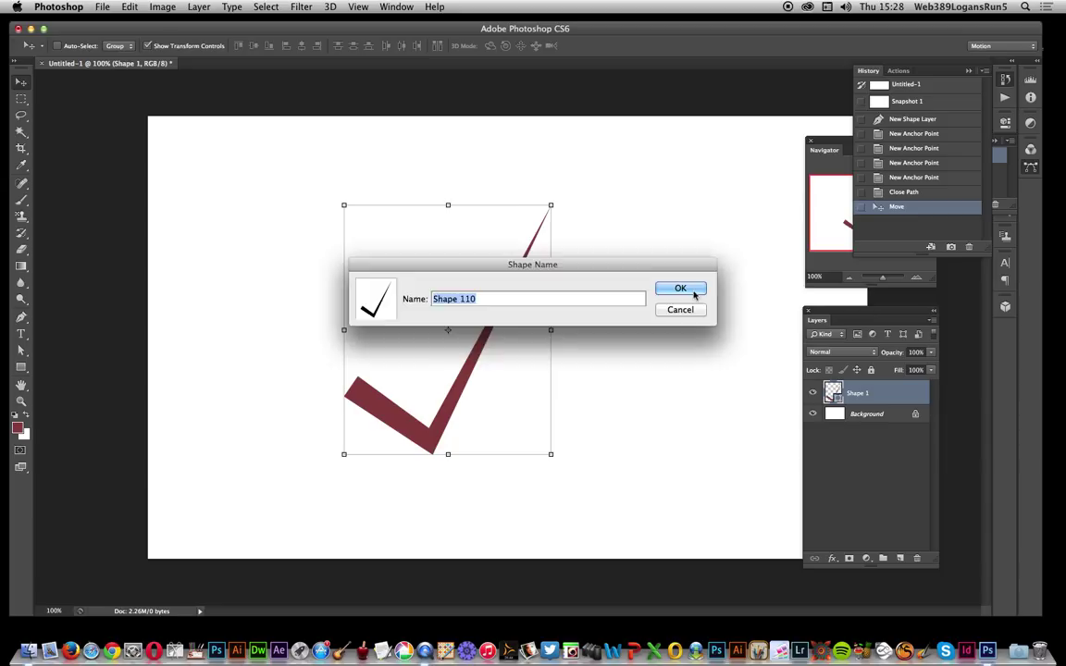
{"action": "key", "text": "BackSpace"}
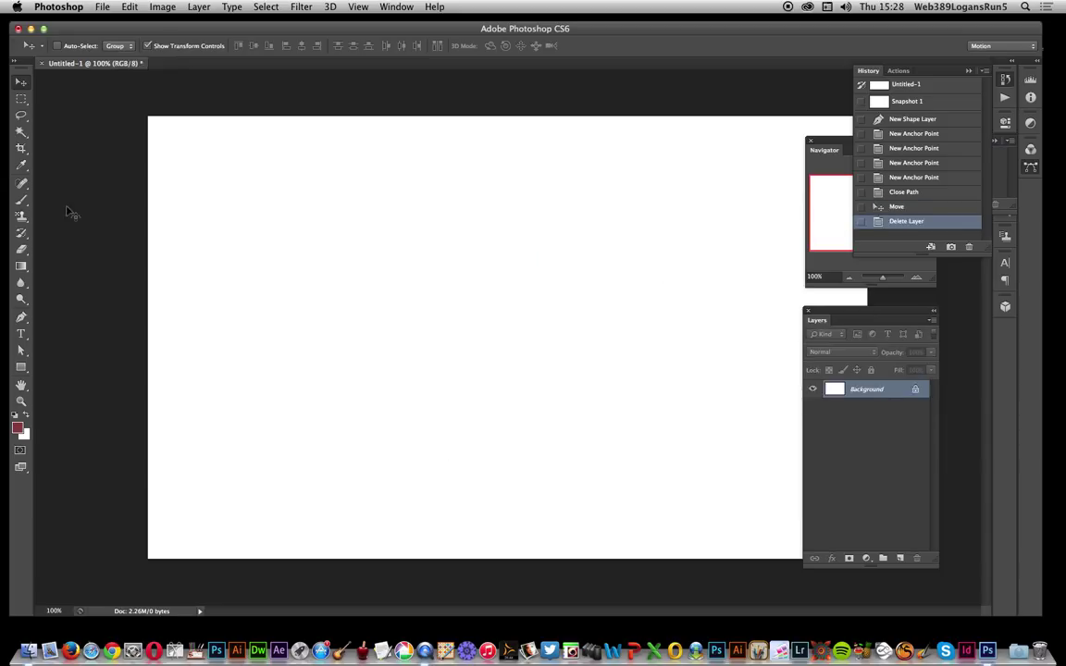
Step: Pen-draw a second closed check mark with a wider long arm
{"action": "left_click", "coordinate": [22, 318]}
{"action": "left_click", "coordinate": [630, 218]}
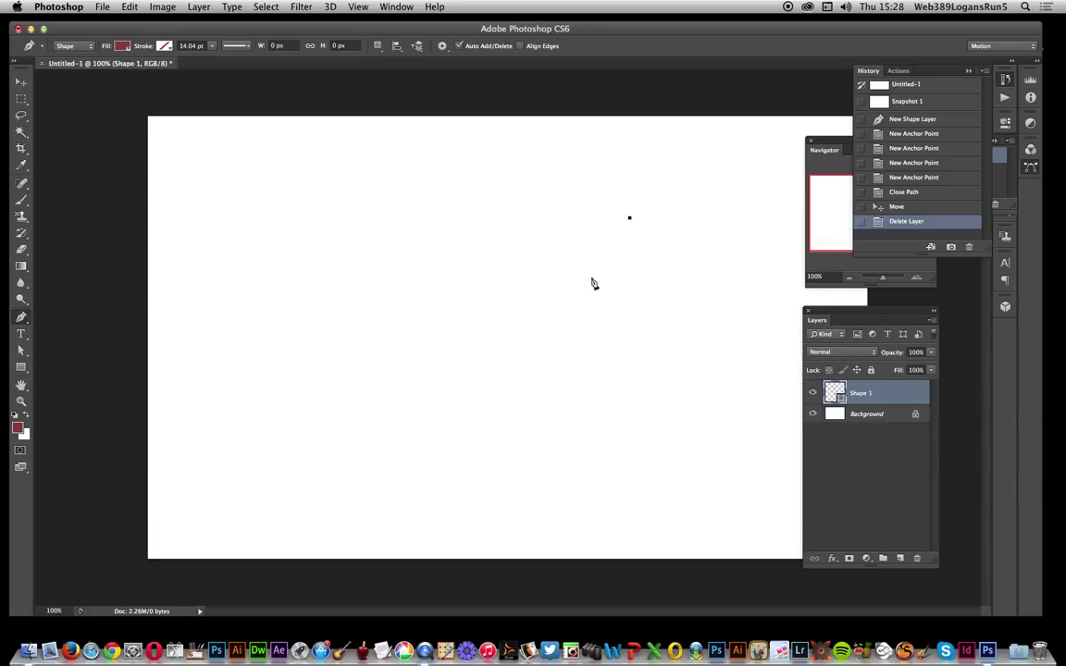
{"action": "left_click", "coordinate": [530, 466]}
{"action": "left_click", "coordinate": [424, 427]}
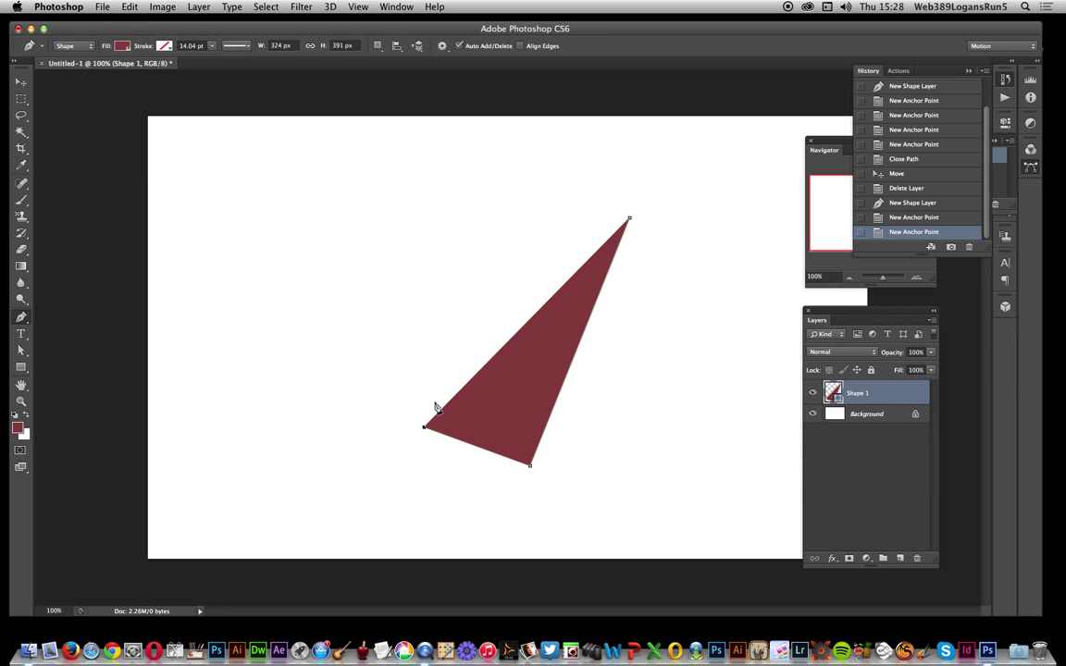
{"action": "left_click", "coordinate": [435, 404]}
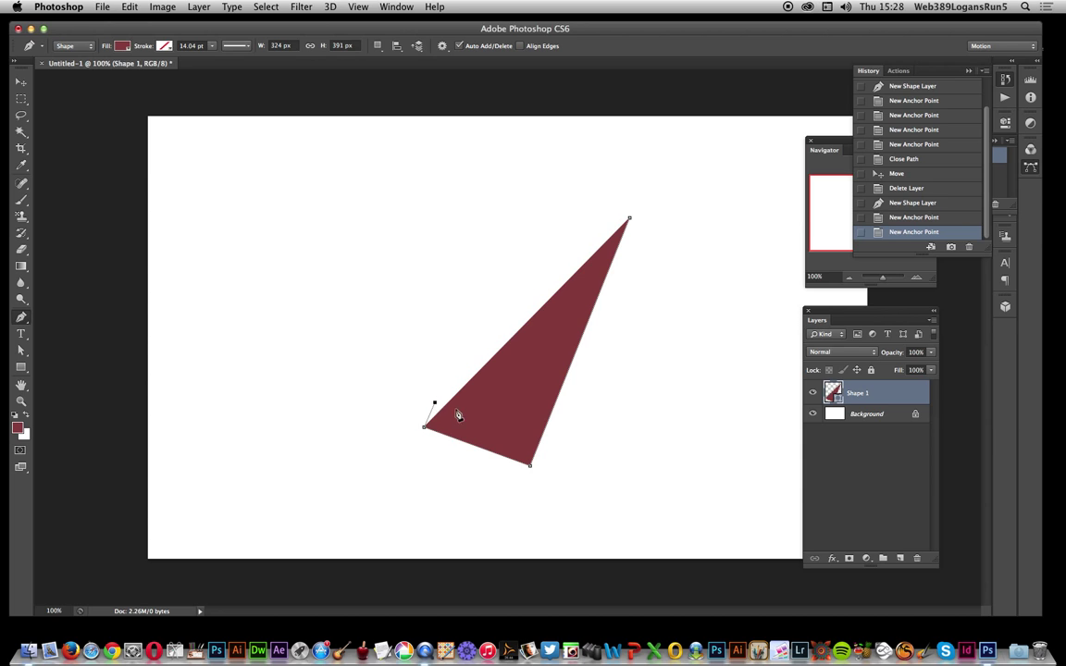
{"action": "left_click", "coordinate": [520, 437]}
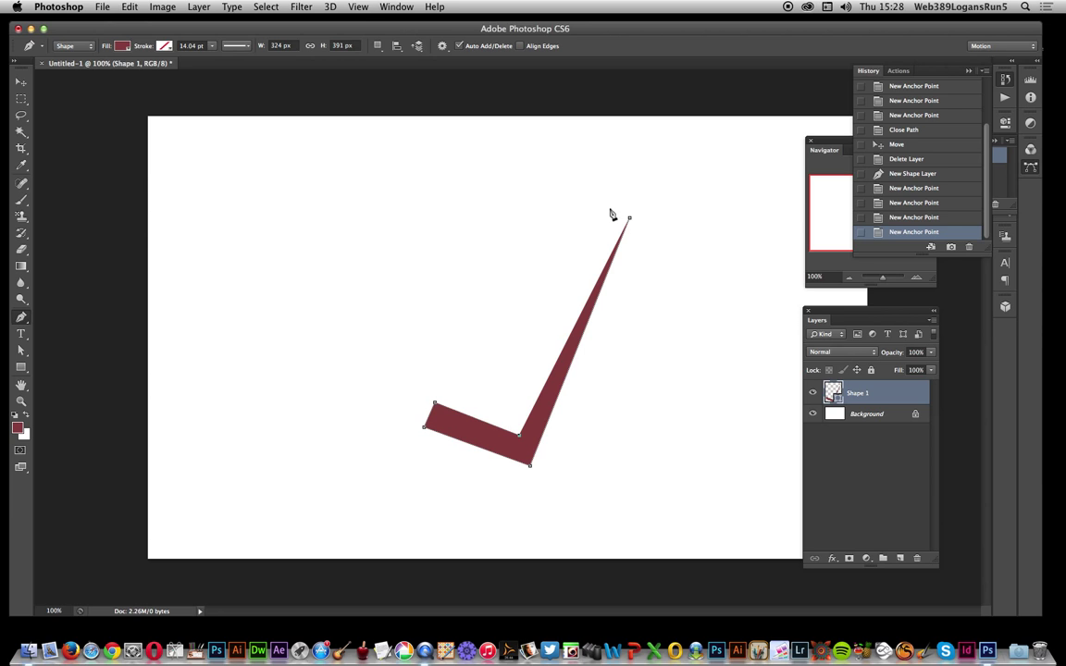
{"action": "left_click", "coordinate": [609, 211]}
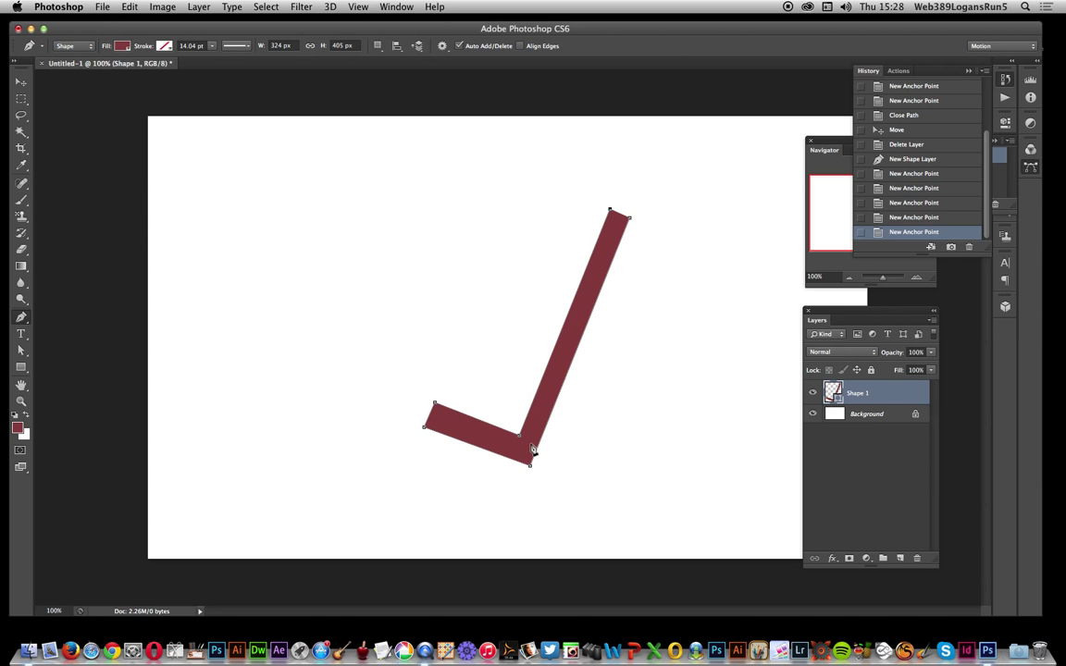
{"action": "left_click", "coordinate": [631, 222]}
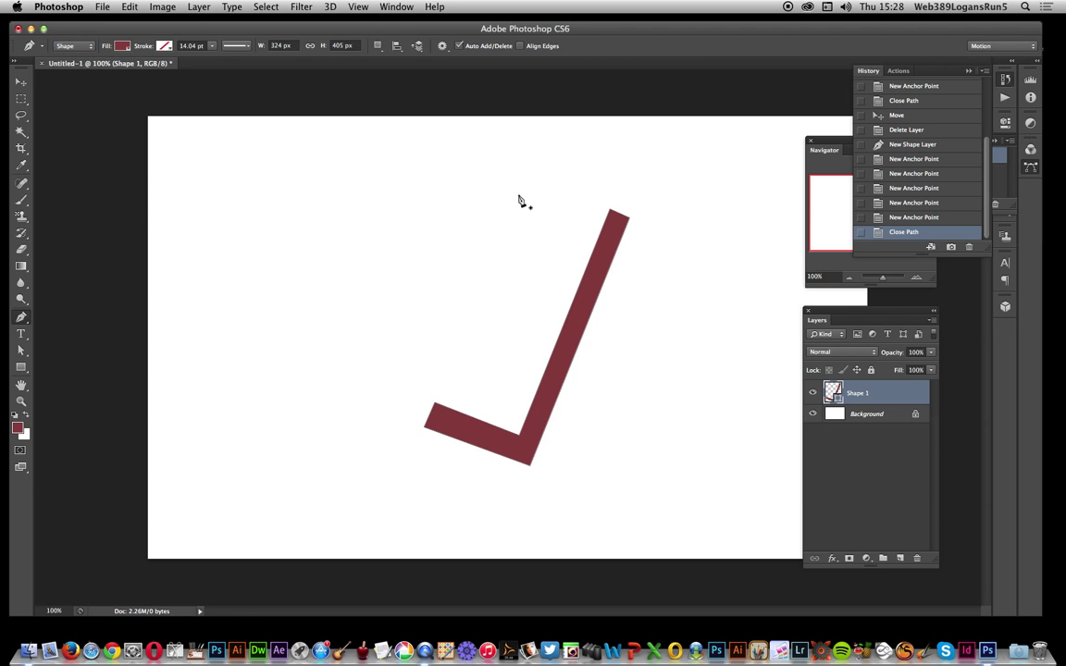
Step: Save the thicker tick as custom shape Shape 111
{"action": "left_click", "coordinate": [129, 6]}
{"action": "left_click", "coordinate": [160, 329]}
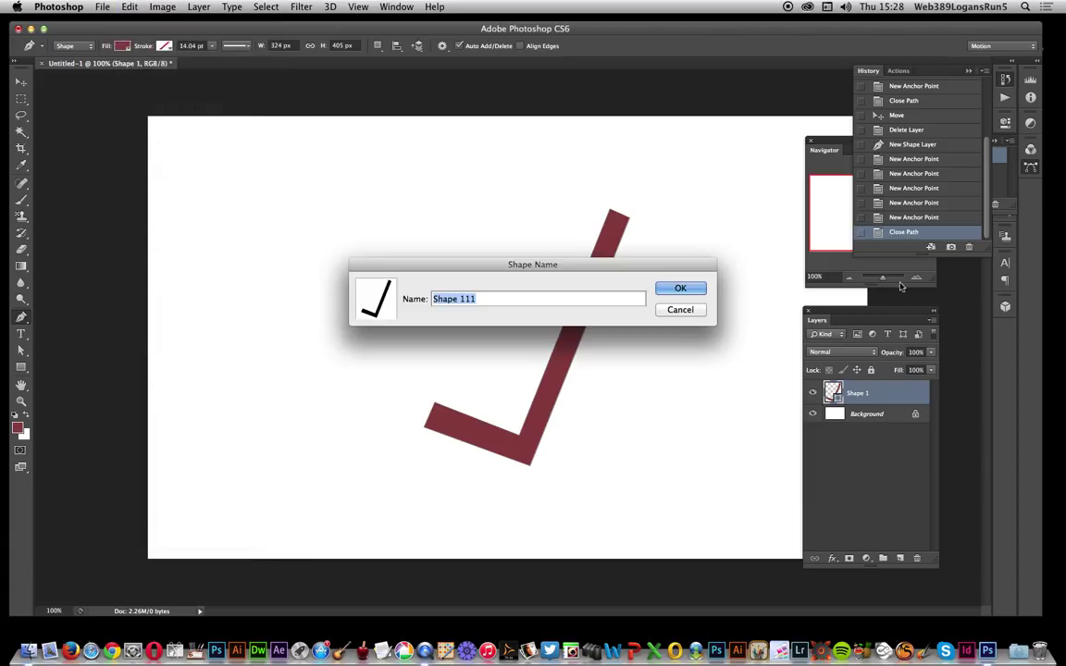
{"action": "key", "text": "Return"}
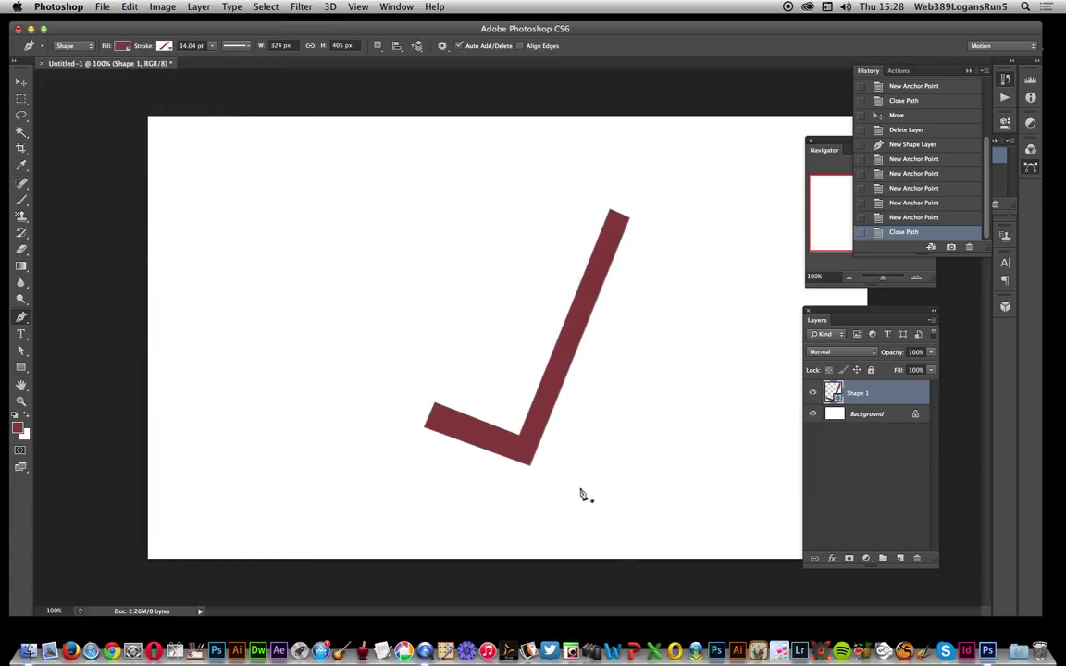
{"action": "left_click", "coordinate": [21, 82]}
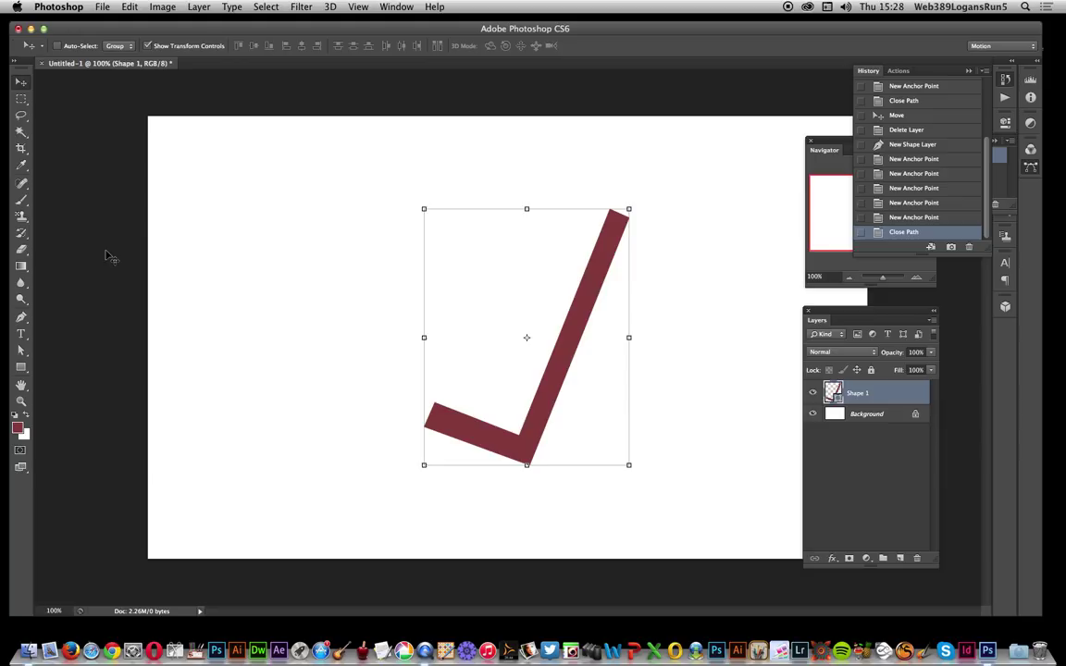
Step: Delete the check-mark layer and draw a tall thin maroon rectangle
{"action": "key", "text": "Delete"}
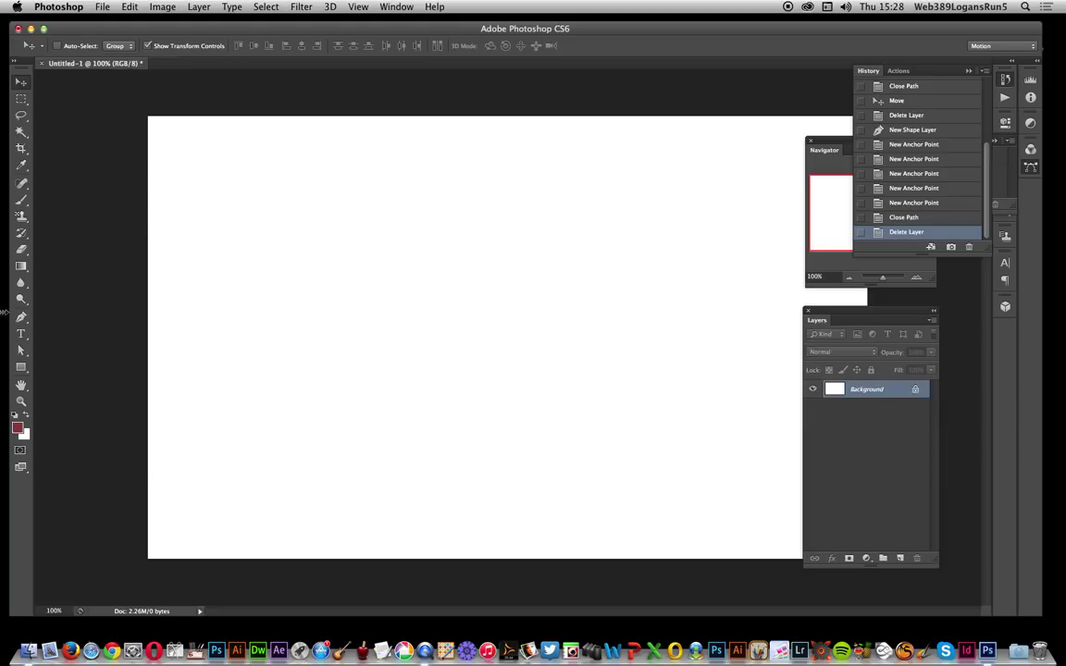
{"action": "left_click", "coordinate": [21, 368]}
{"action": "left_click_drag", "start_coordinate": [551, 186], "coordinate": [575, 499]}
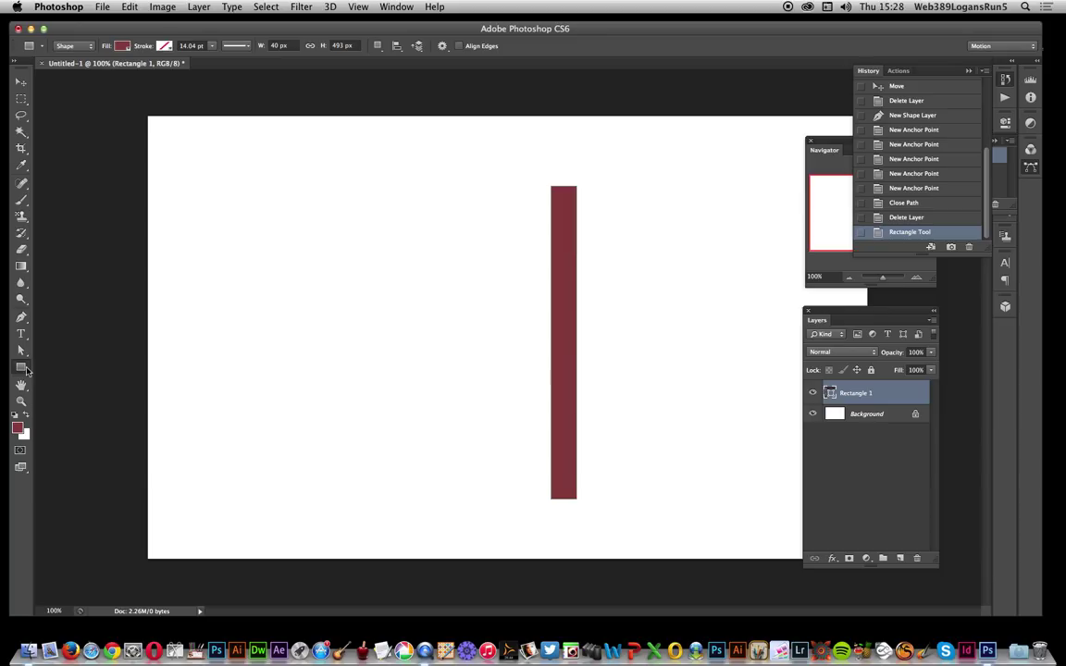
Step: Duplicate the bar, shorten the copy to about 126 px, and place it at the tall bar's base
{"action": "left_click", "coordinate": [20, 81]}
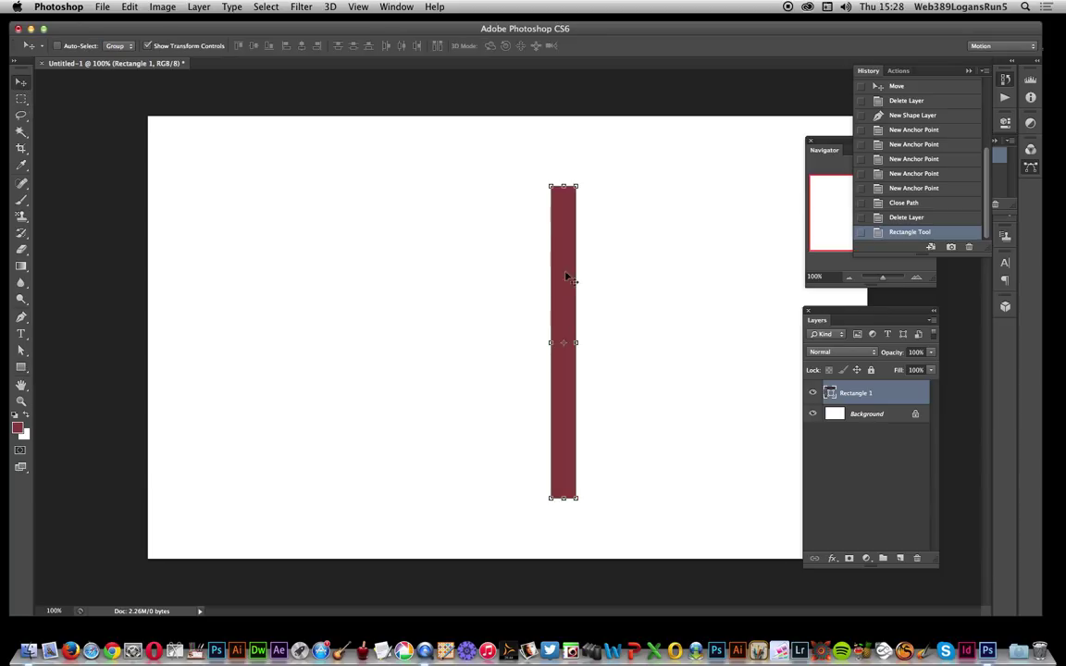
{"action": "left_click_drag", "start_coordinate": [561, 280], "coordinate": [497, 273]}
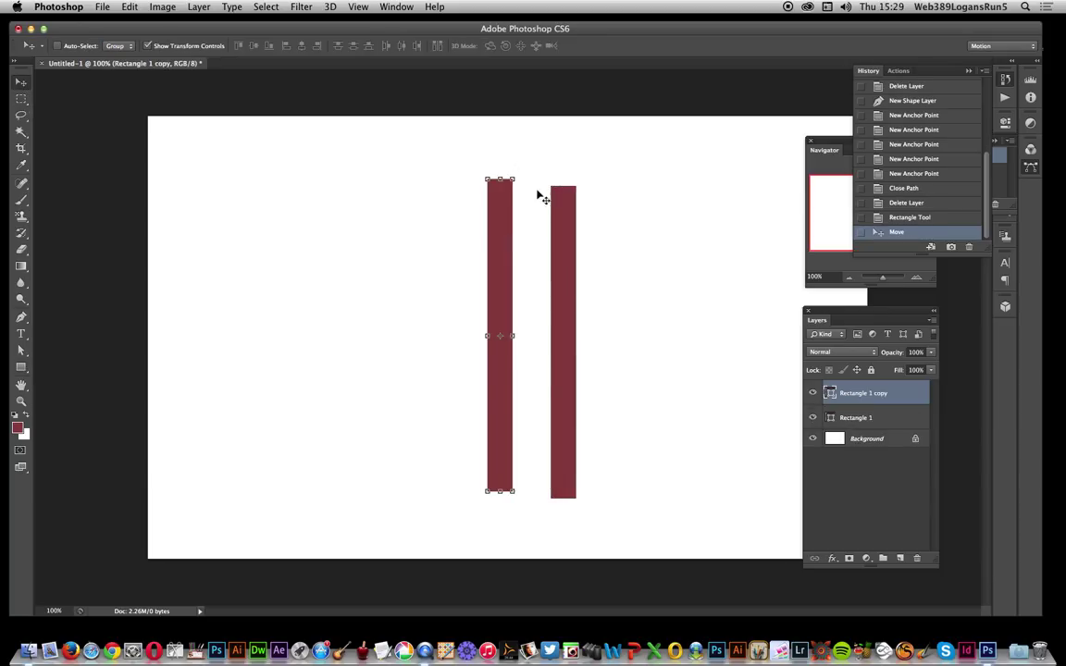
{"action": "left_click_drag", "start_coordinate": [501, 178], "coordinate": [560, 461]}
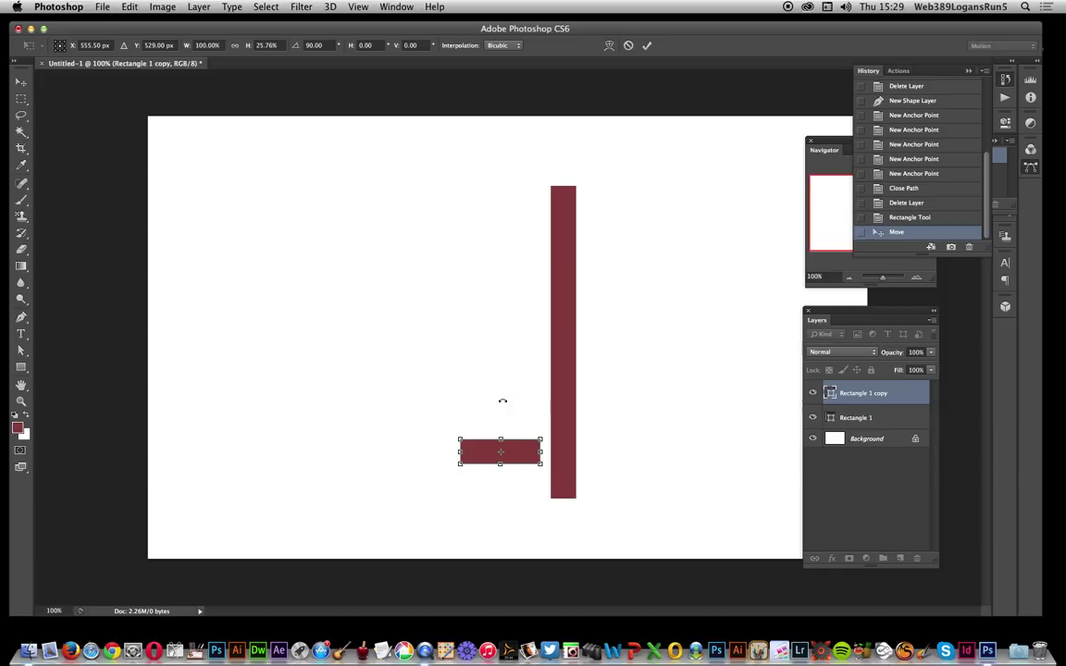
{"action": "left_click_drag", "start_coordinate": [520, 455], "coordinate": [555, 490]}
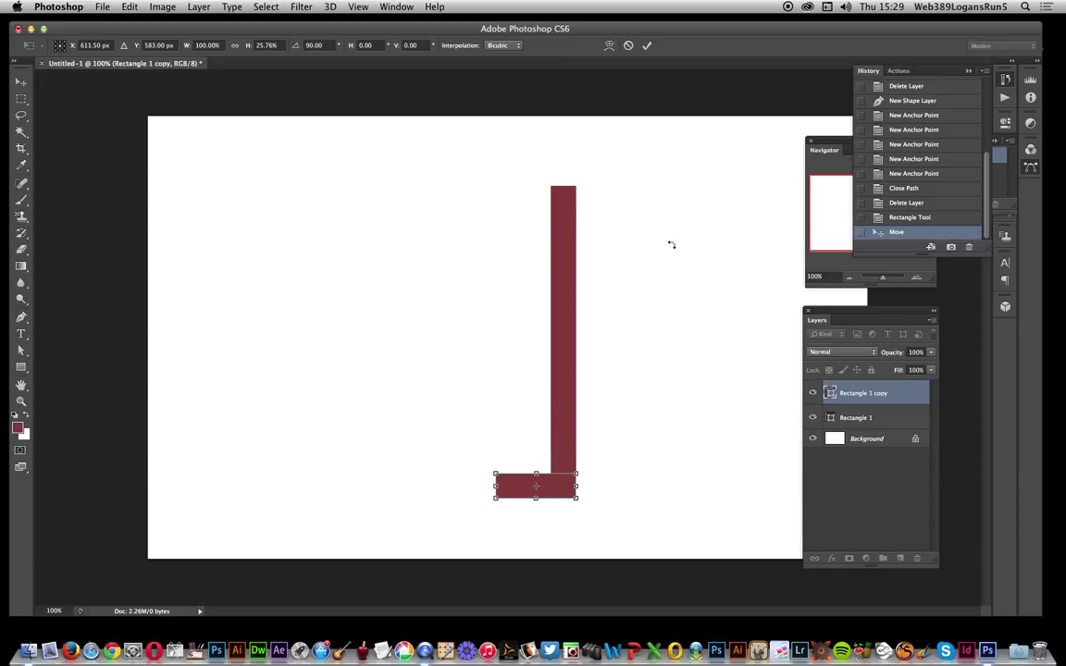
Step: Commit the transform and unite both rectangle layers into one L-shaped shape layer
{"action": "left_click", "coordinate": [647, 44]}
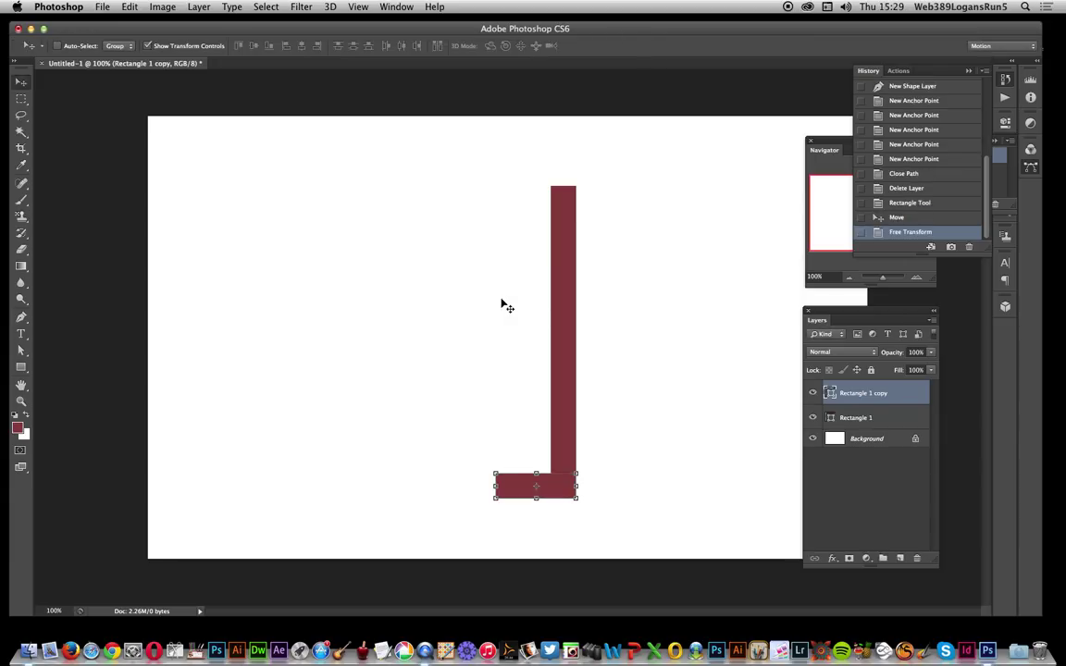
{"action": "left_click", "coordinate": [870, 419], "text": "shift"}
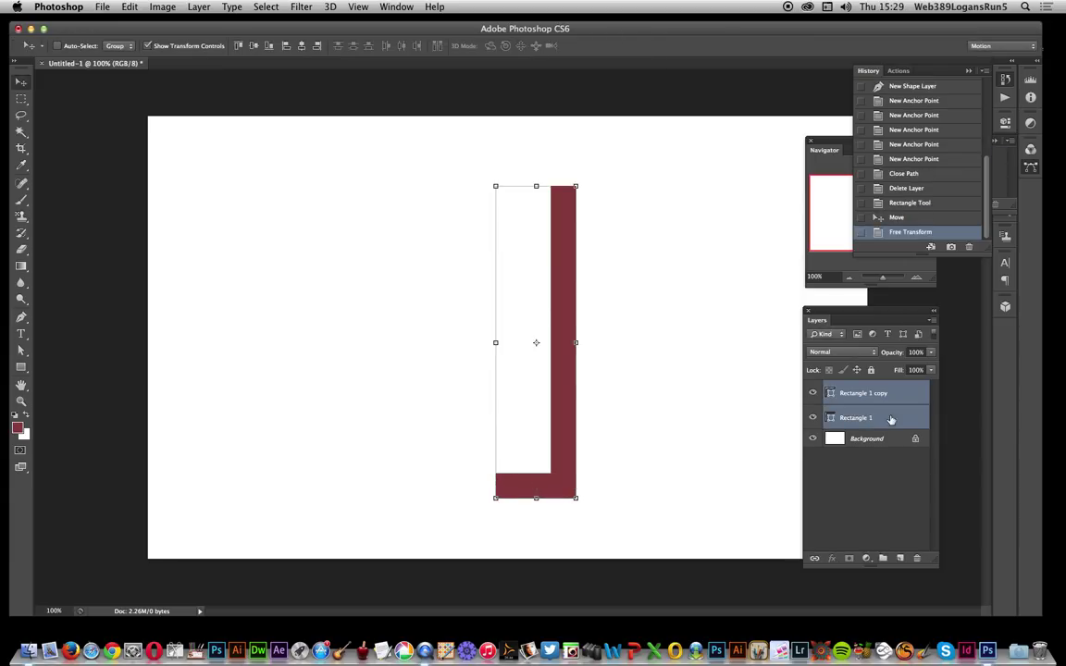
{"action": "left_click", "coordinate": [131, 7]}
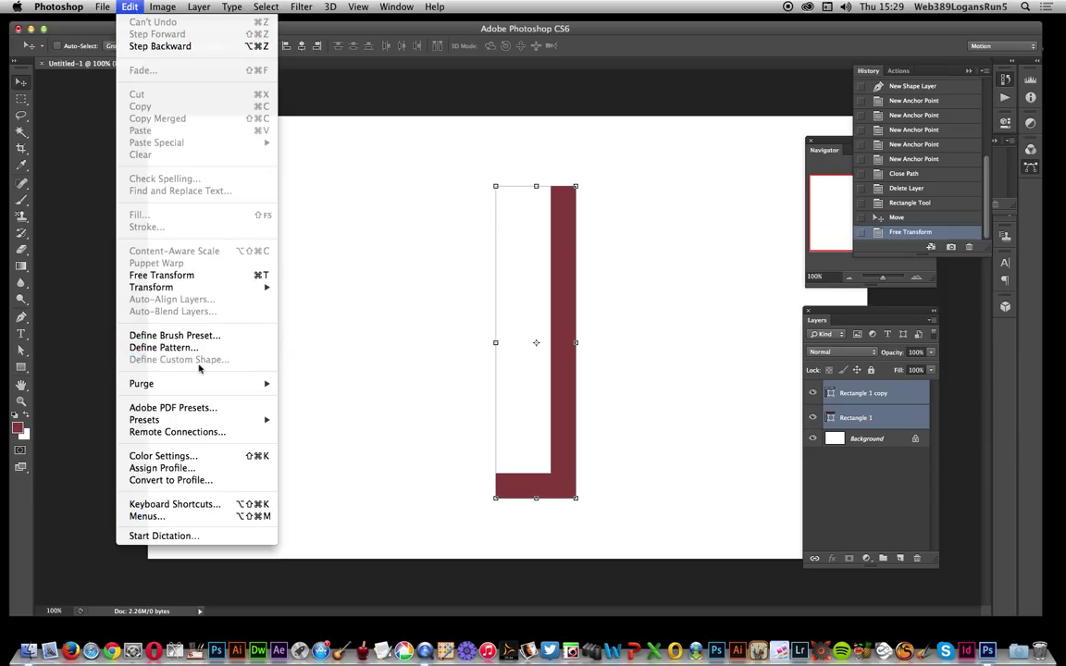
{"action": "mouse_move", "coordinate": [198, 8]}
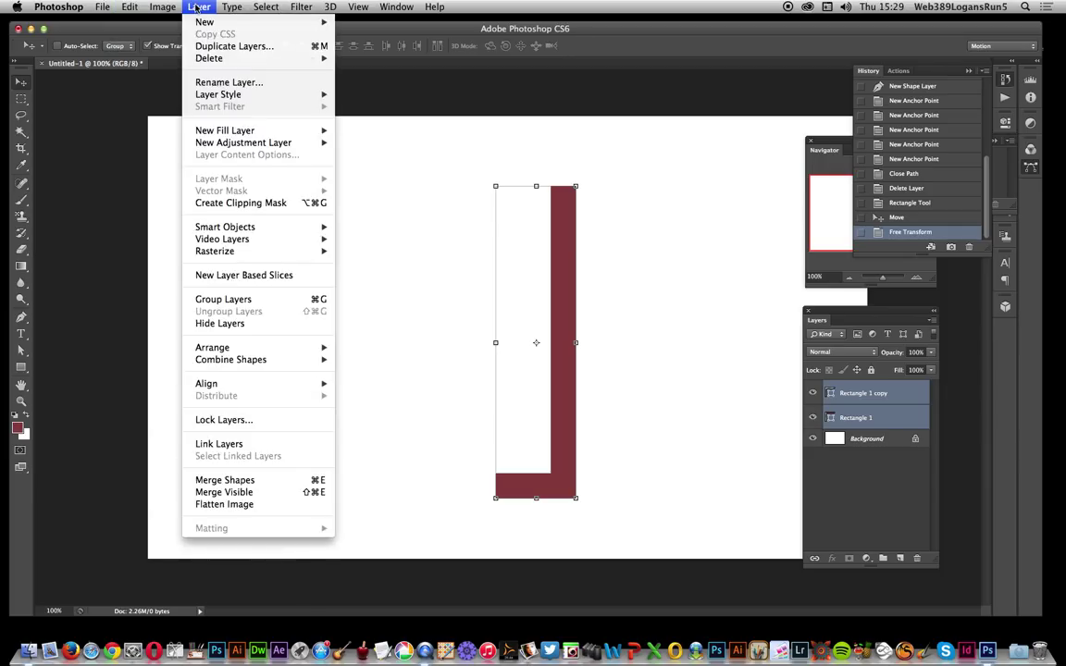
{"action": "mouse_move", "coordinate": [269, 360]}
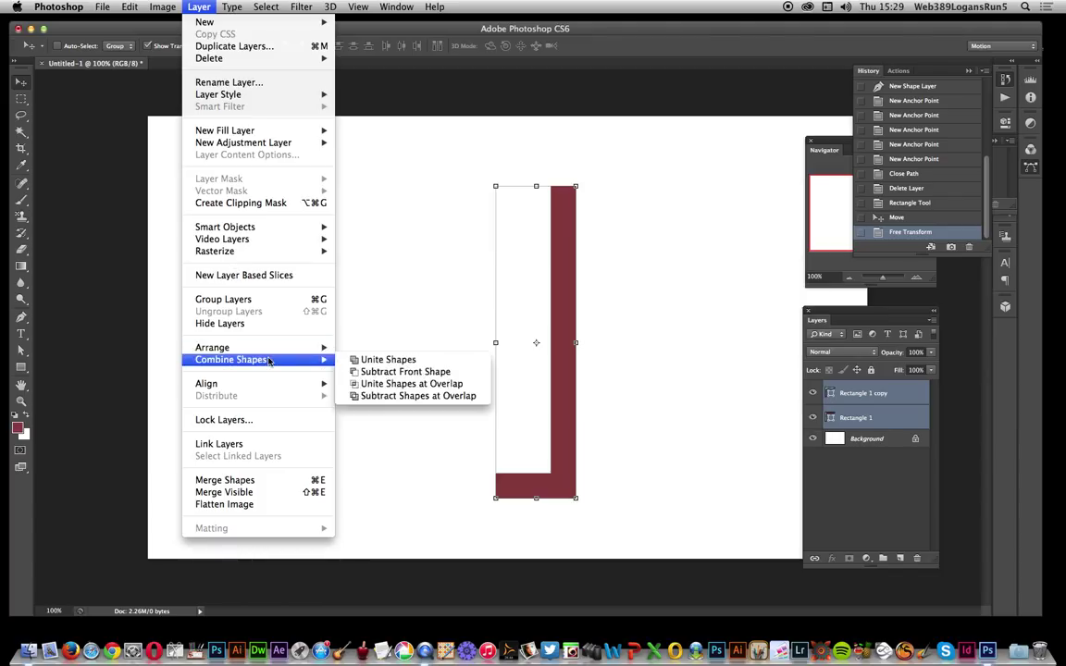
{"action": "left_click", "coordinate": [408, 360]}
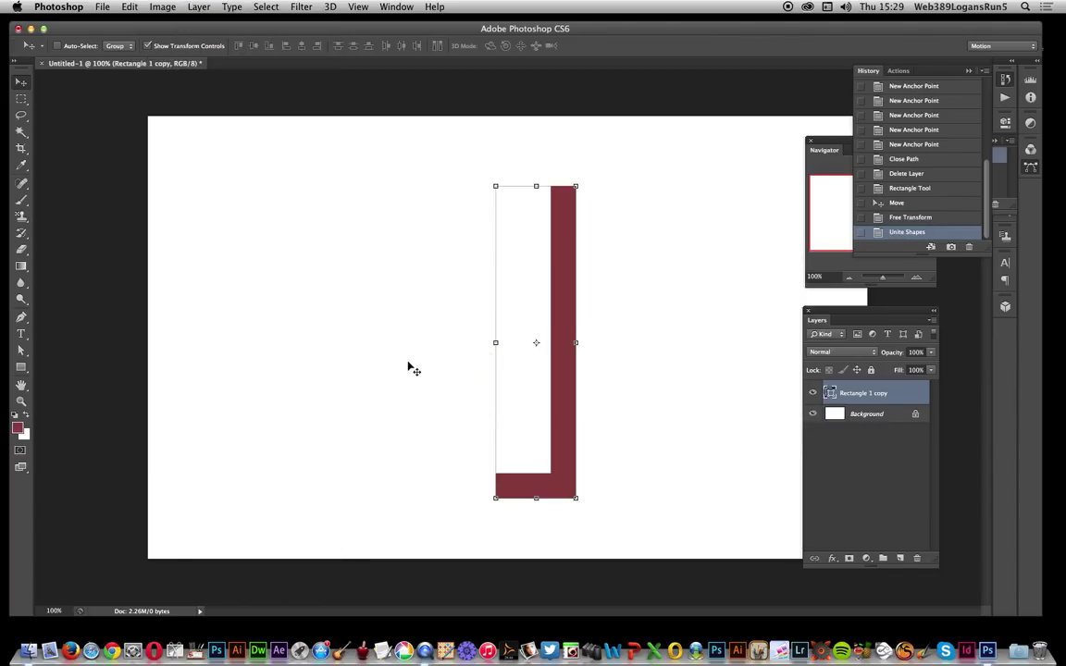
Step: Start Define Custom Shape for the L shape, then cancel it
{"action": "left_click", "coordinate": [127, 6]}
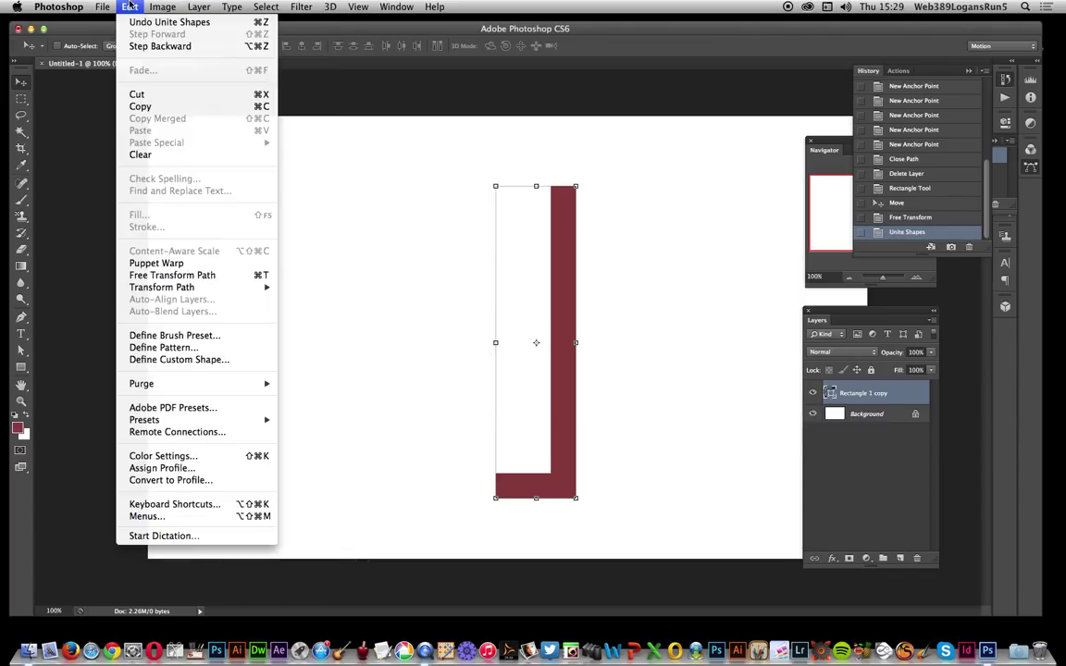
{"action": "left_click", "coordinate": [185, 359]}
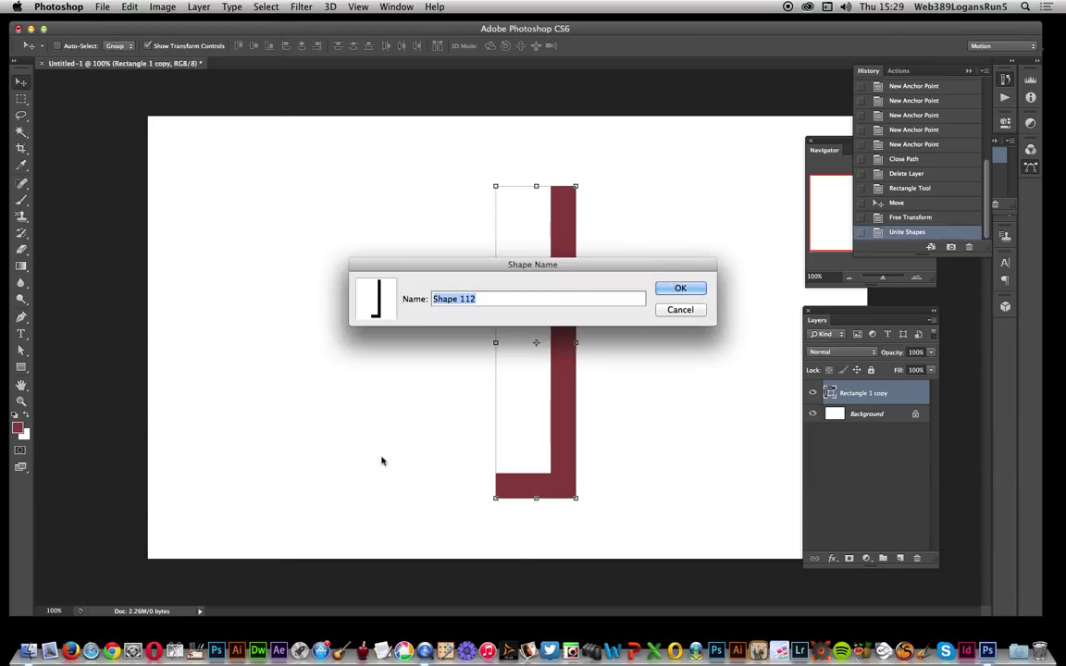
{"action": "left_click", "coordinate": [685, 312]}
Step: Rotate the L shape about 50° into a tick and save it as custom shape Shape 112
{"action": "left_click_drag", "start_coordinate": [585, 178], "coordinate": [693, 281]}
{"action": "key", "text": "Return"}
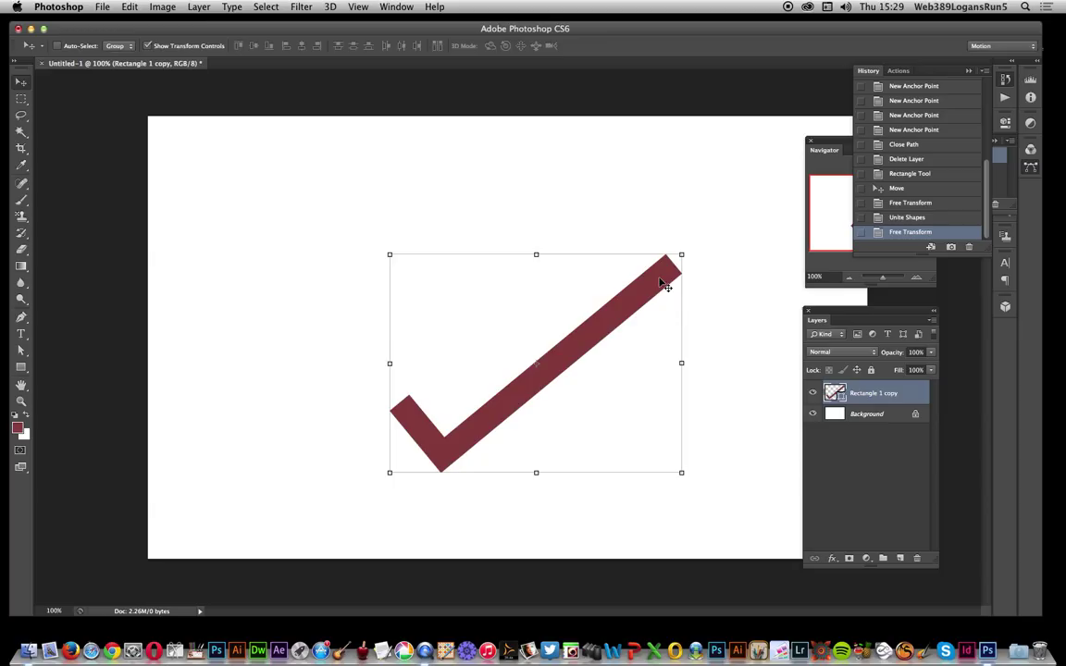
{"action": "left_click", "coordinate": [129, 7]}
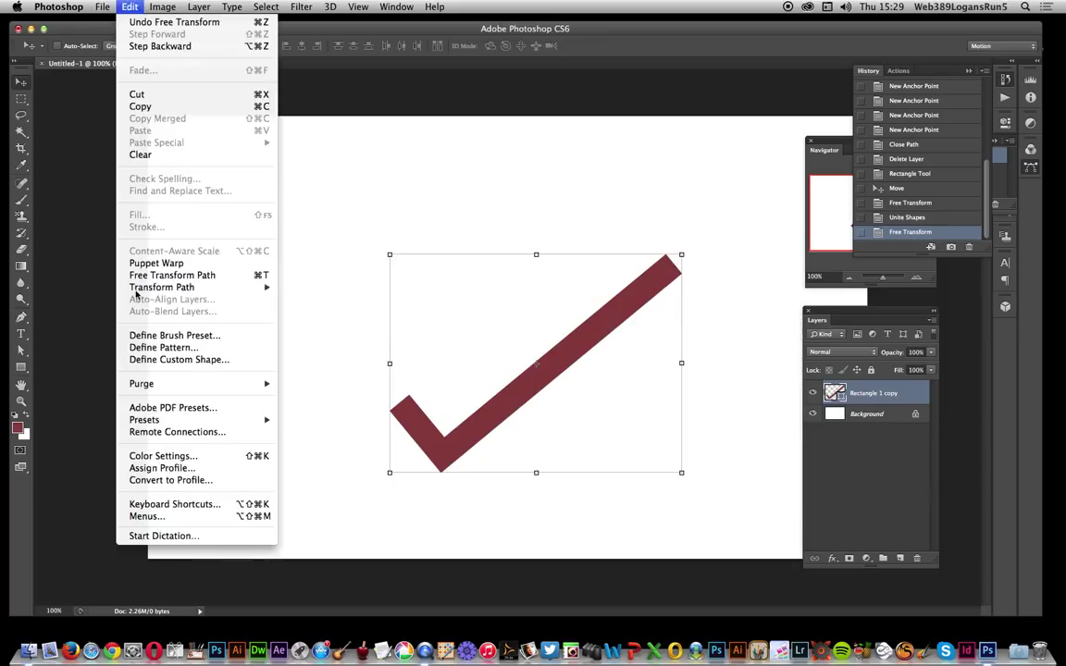
{"action": "left_click", "coordinate": [159, 363]}
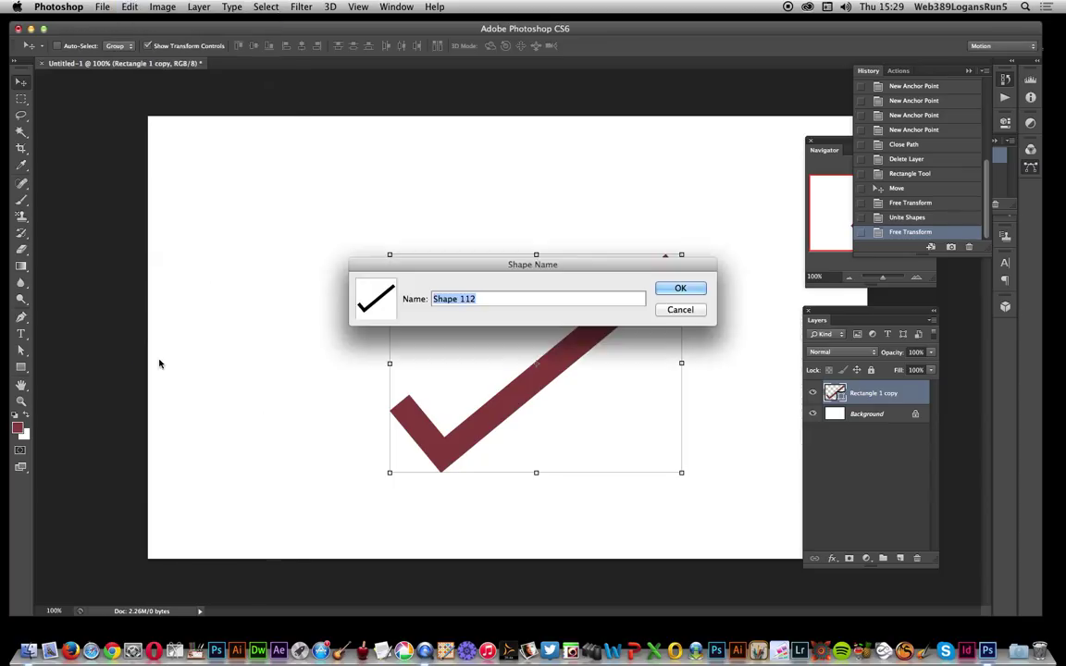
{"action": "left_click", "coordinate": [686, 288]}
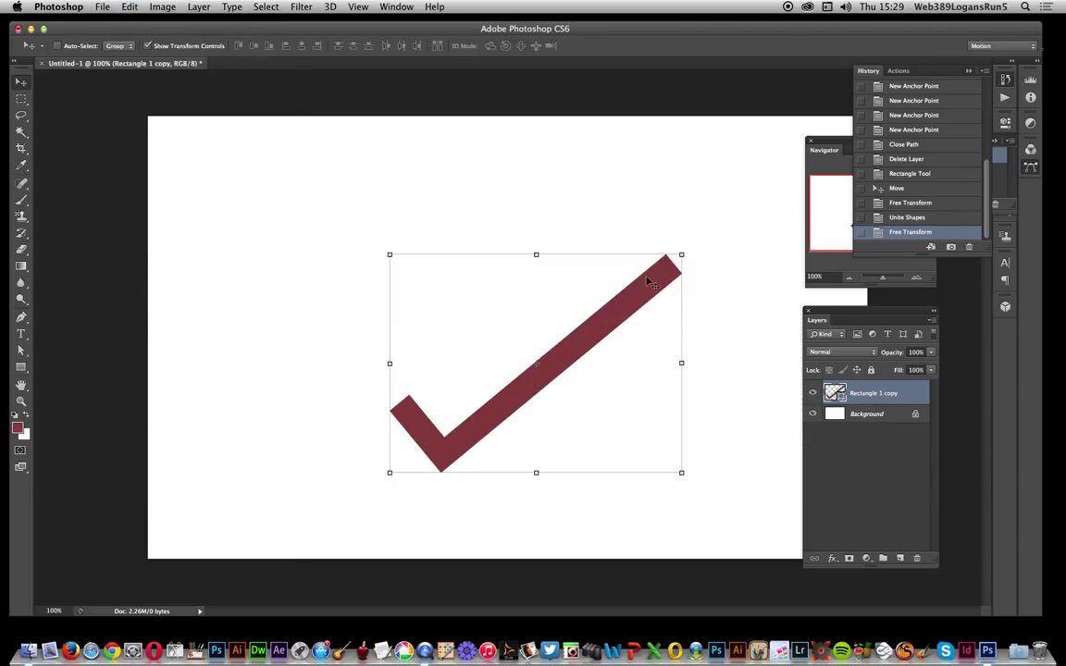
Step: Apply a Transform Path Distort, pulling the lower-left corner right and down to slant the tick
{"action": "left_click", "coordinate": [122, 7]}
{"action": "mouse_move", "coordinate": [172, 292]}
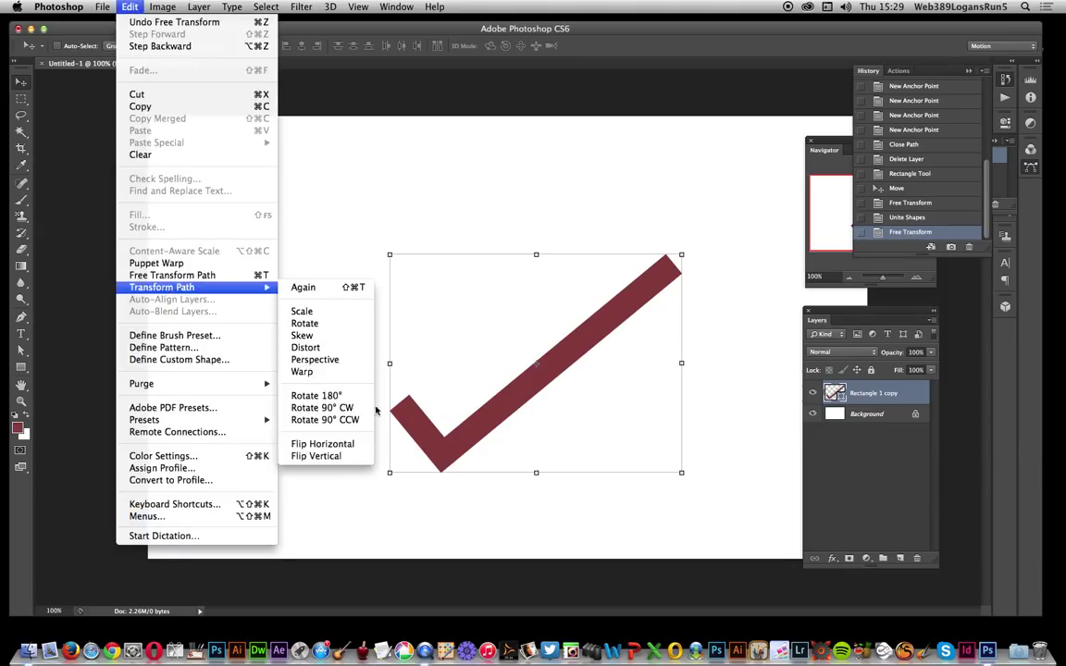
{"action": "left_click", "coordinate": [328, 348]}
{"action": "left_click_drag", "start_coordinate": [390, 473], "coordinate": [555, 530]}
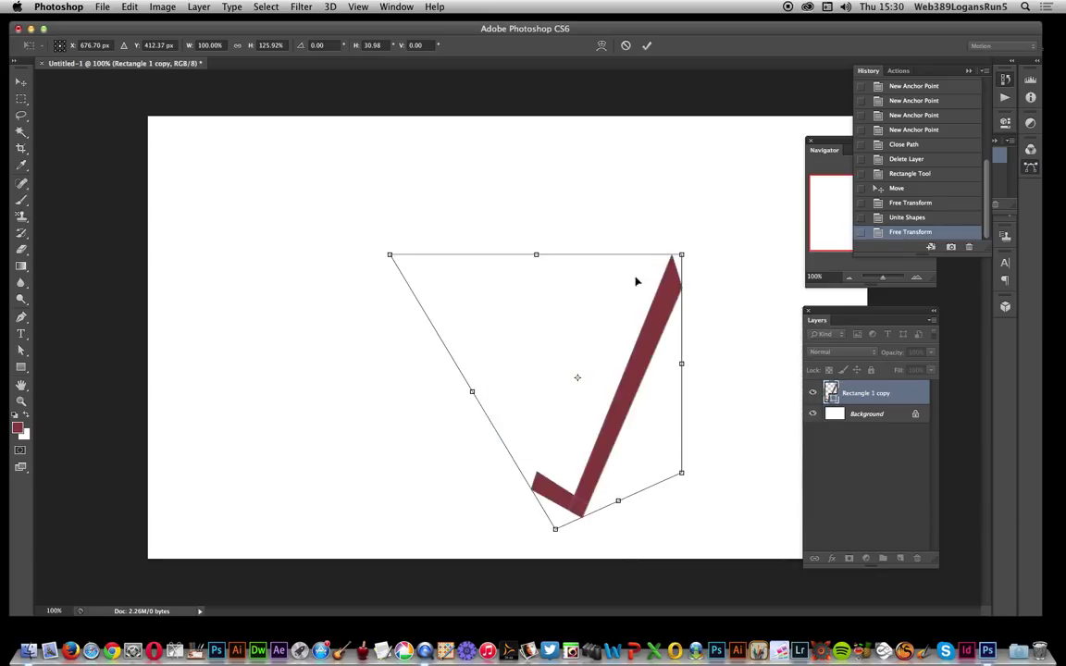
Step: Commit the distortion, save the tick as custom shape Shape 113, and delete its layer
{"action": "left_click", "coordinate": [647, 47]}
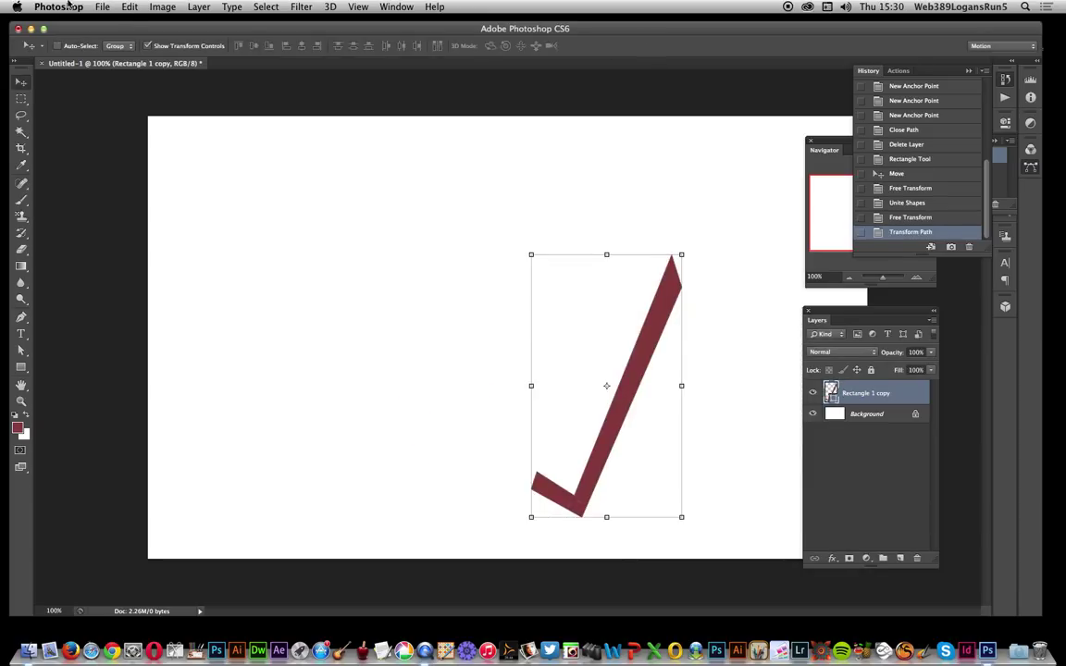
{"action": "left_click", "coordinate": [198, 7]}
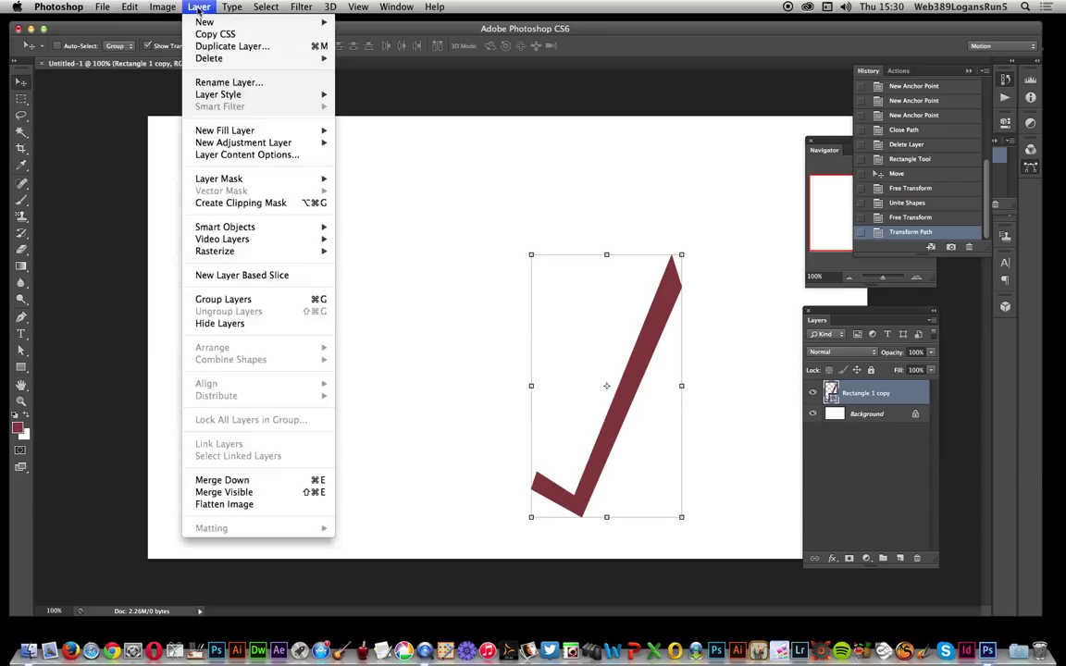
{"action": "mouse_move", "coordinate": [129, 7]}
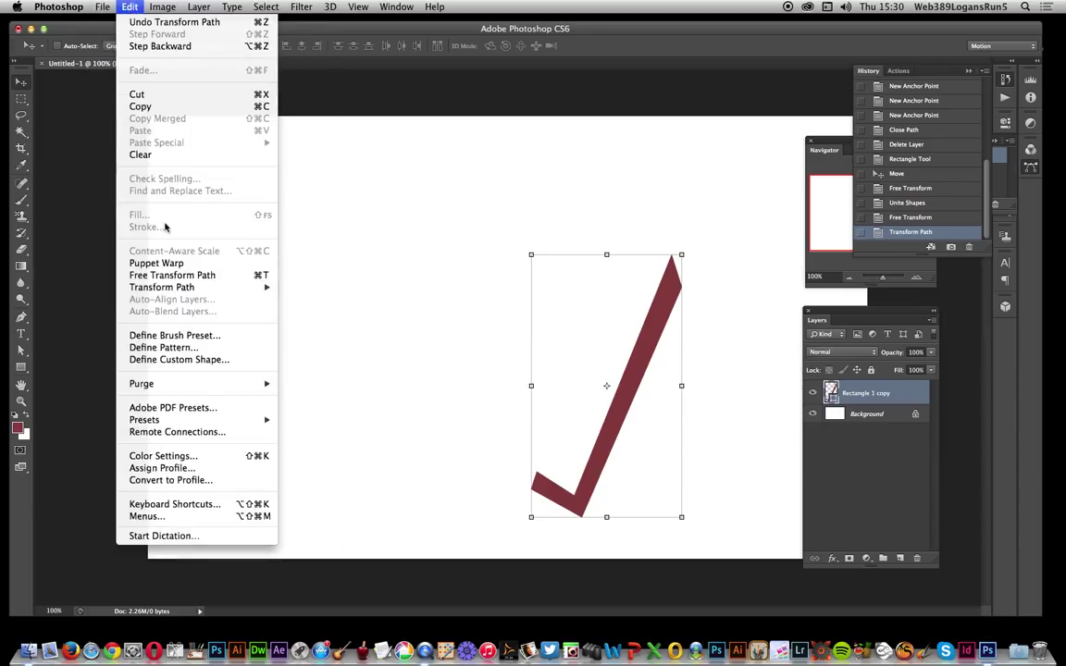
{"action": "left_click", "coordinate": [179, 359]}
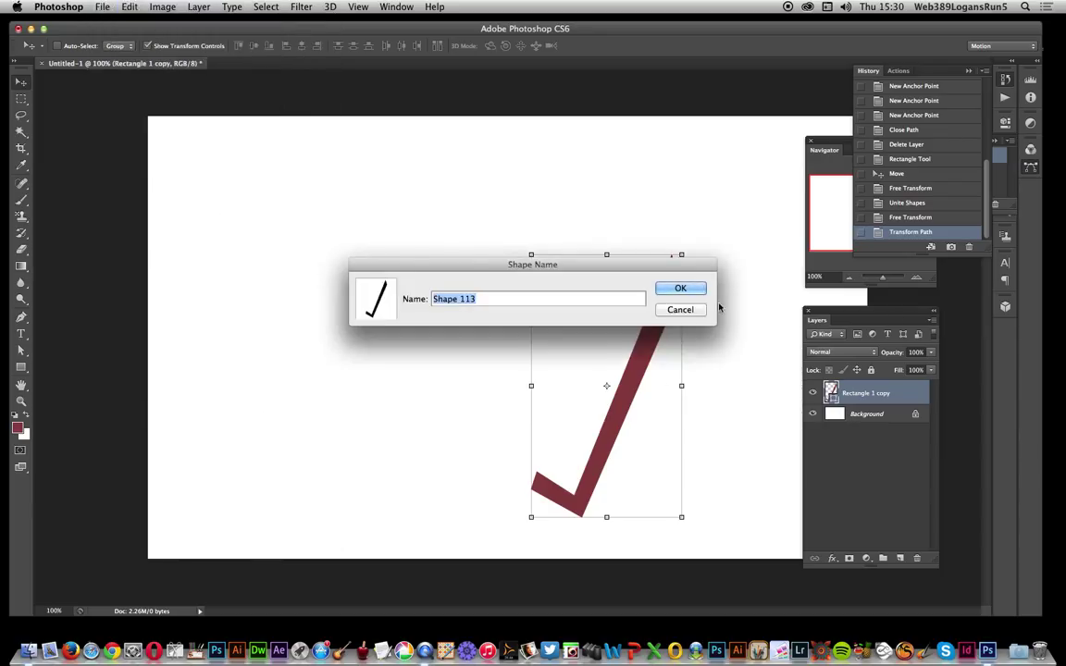
{"action": "left_click", "coordinate": [683, 289]}
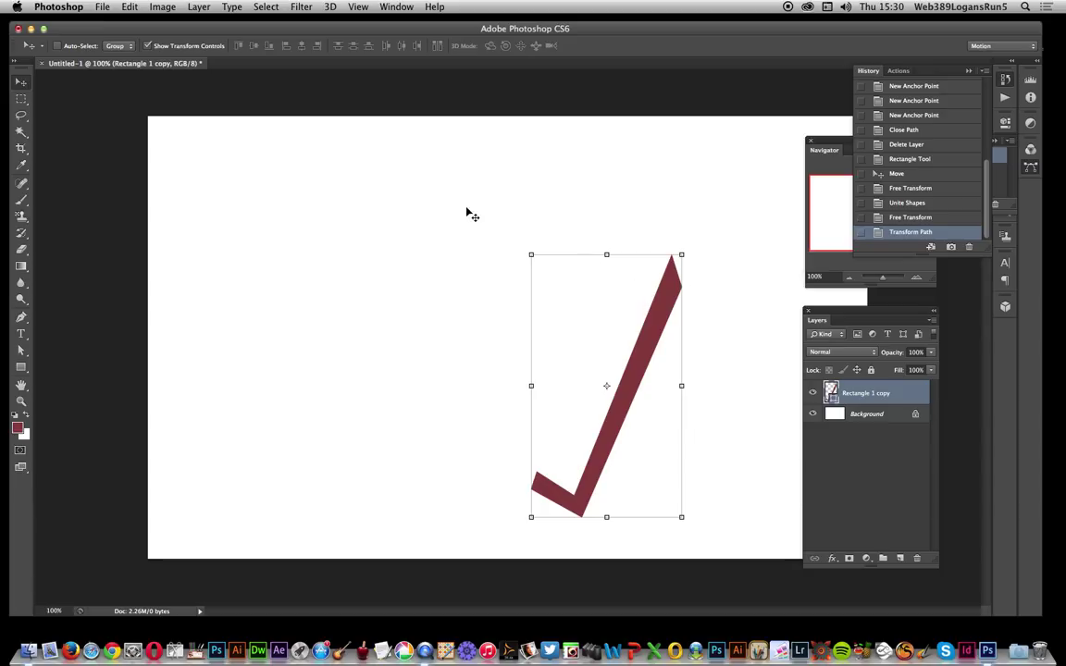
{"action": "key", "text": "Delete"}
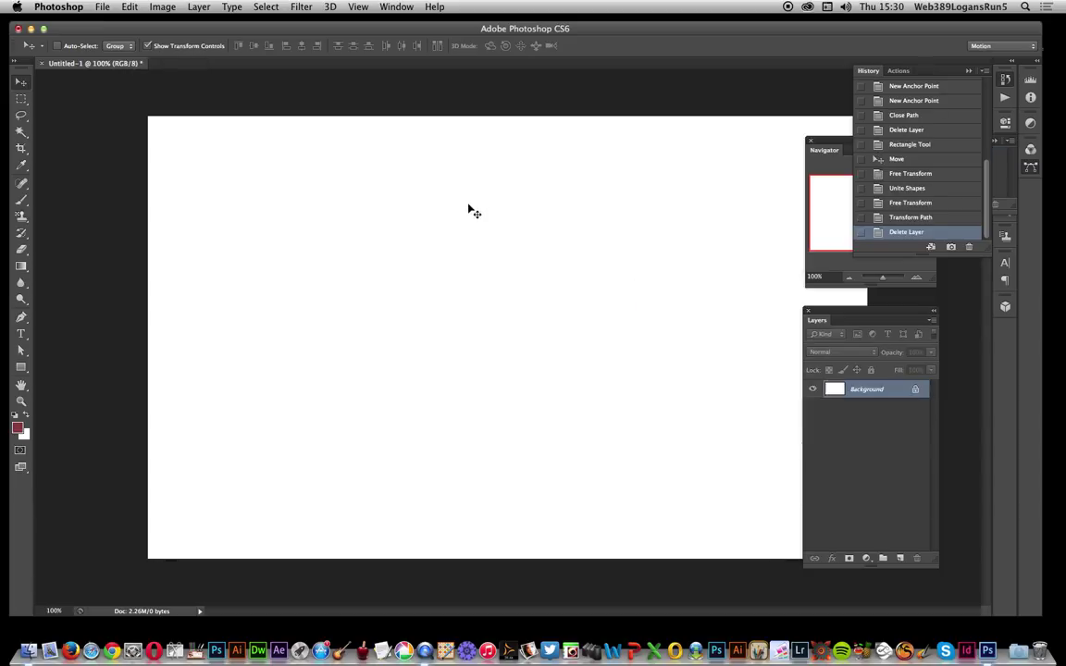
Step: Add a new empty layer named Layer 1
{"action": "left_click", "coordinate": [205, 7]}
{"action": "mouse_move", "coordinate": [213, 21]}
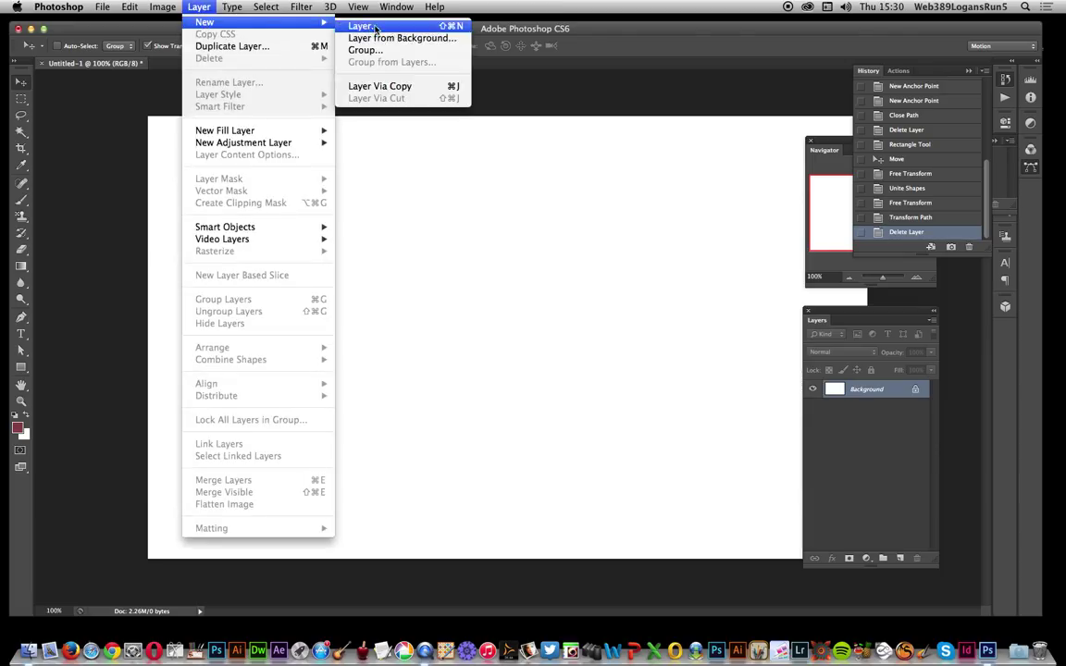
{"action": "left_click", "coordinate": [375, 29]}
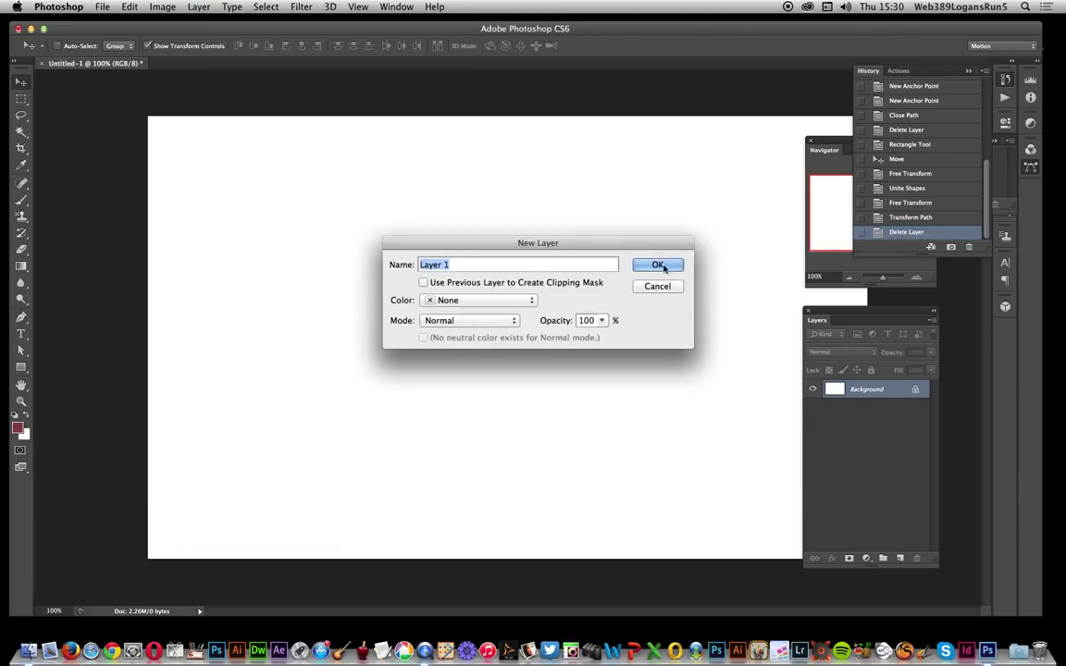
{"action": "key", "text": "Return"}
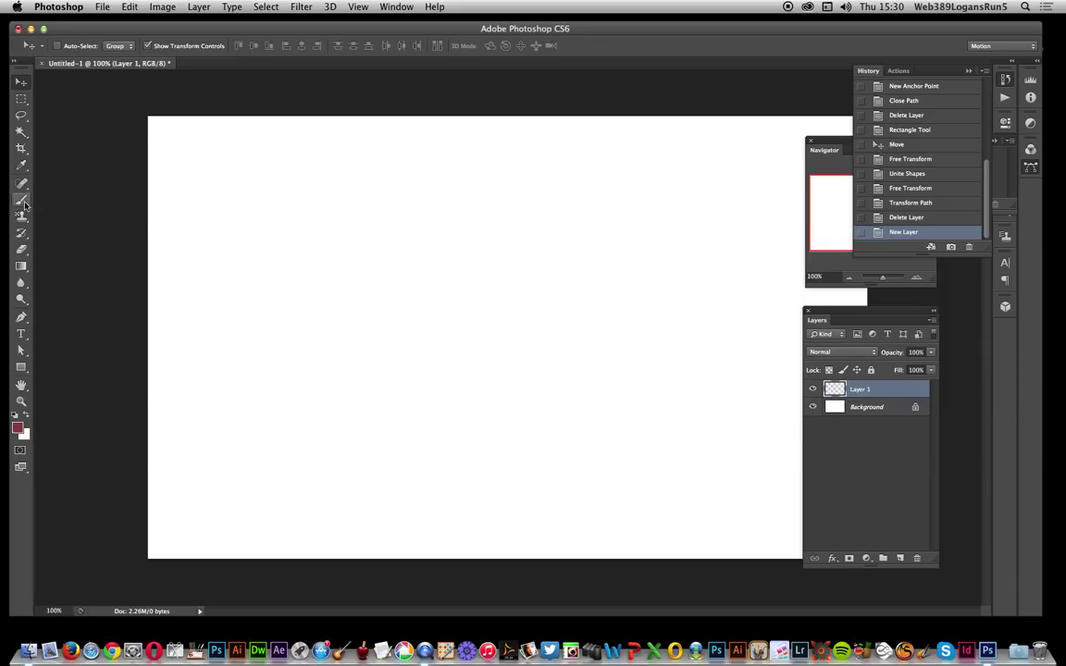
Step: Paint a dark-red tick stroke on Layer 1 with a 62 px hard round brush
{"action": "left_click", "coordinate": [22, 201]}
{"action": "left_click", "coordinate": [74, 51]}
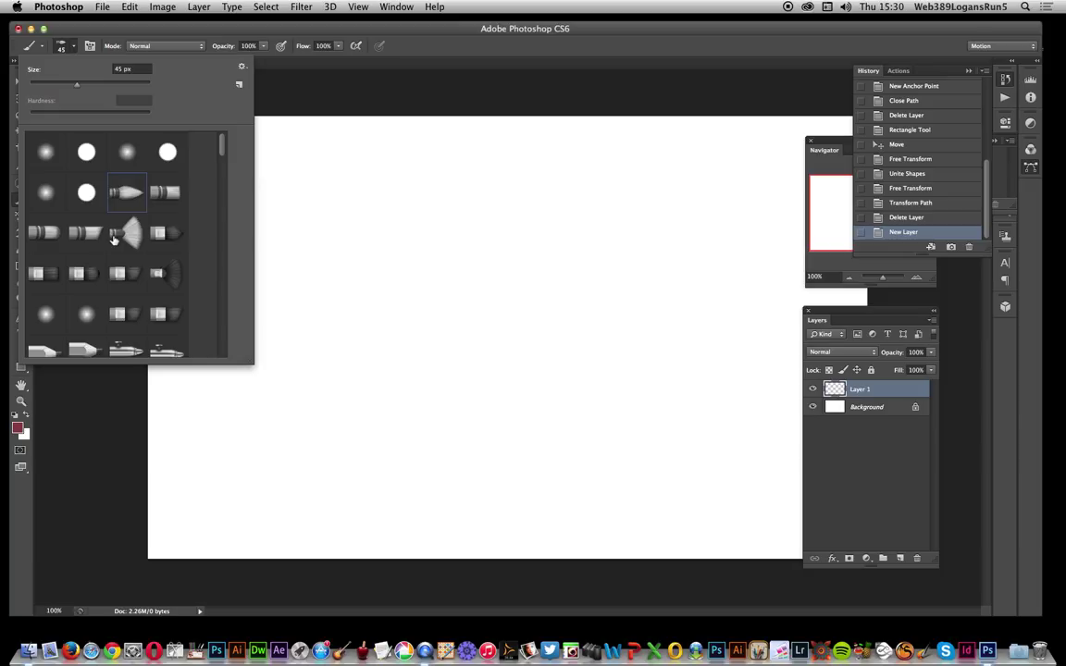
{"action": "left_click", "coordinate": [46, 153]}
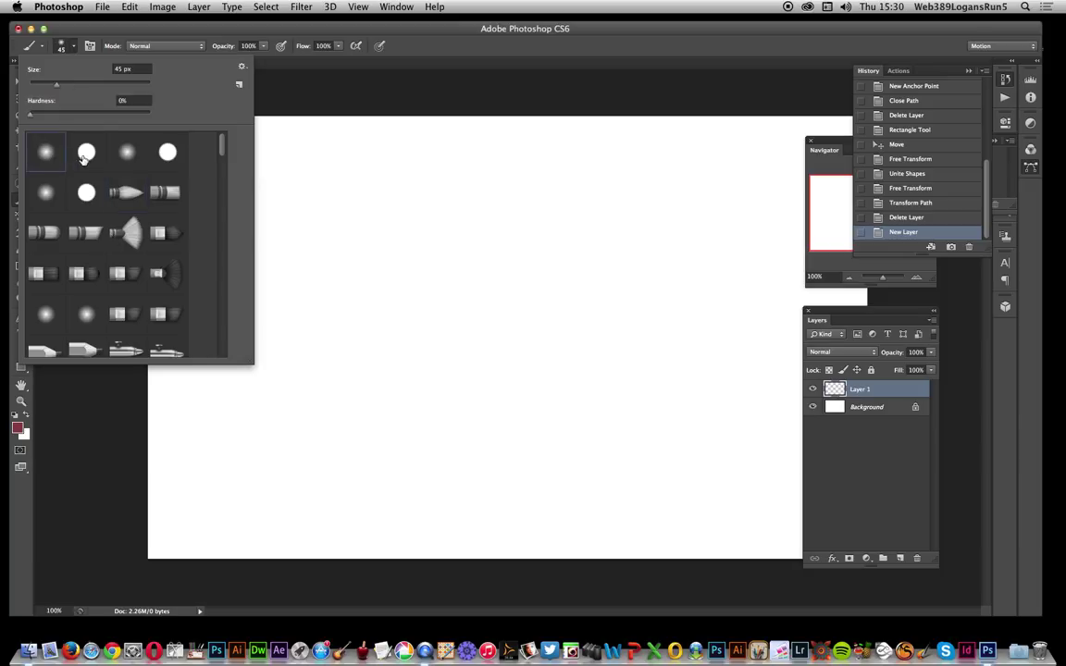
{"action": "left_click", "coordinate": [84, 155]}
{"action": "left_click_drag", "start_coordinate": [58, 90], "coordinate": [62, 87]}
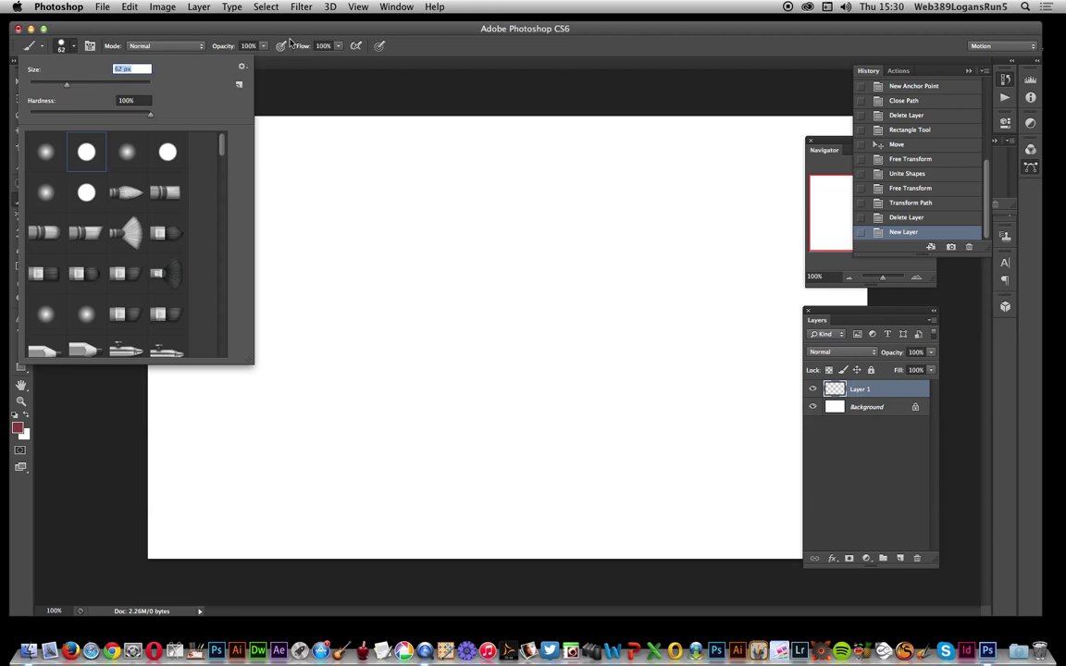
{"action": "left_click", "coordinate": [252, 35]}
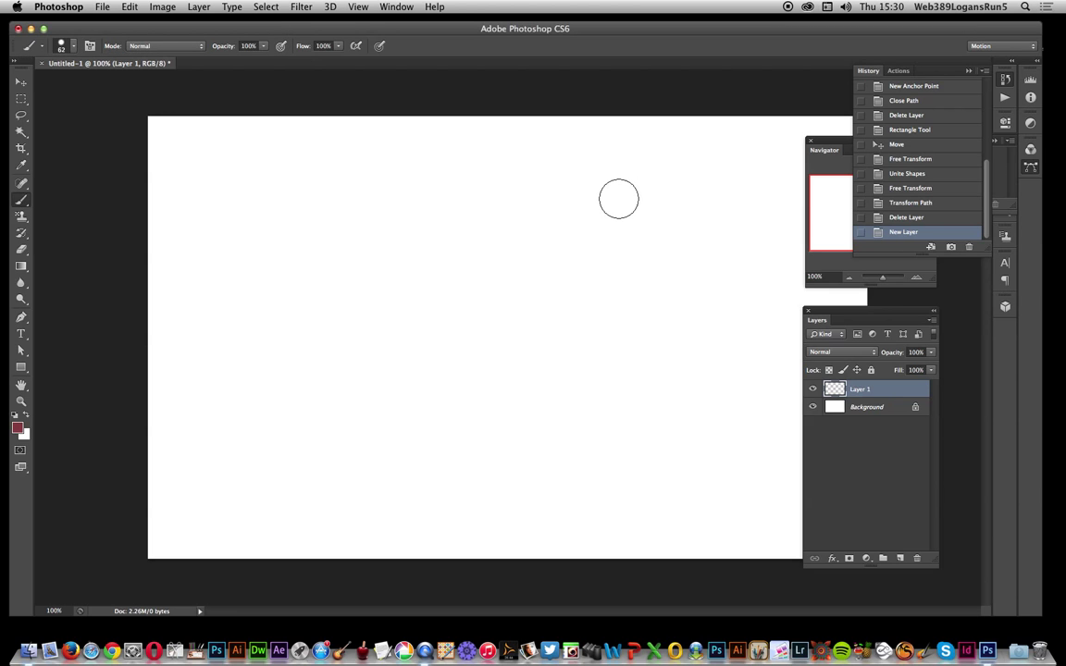
{"action": "mouse_move", "coordinate": [608, 201]}
{"action": "left_mouse_down"}
{"action": "mouse_move", "coordinate": [305, 458]}
{"action": "mouse_move", "coordinate": [290, 398]}
{"action": "mouse_move", "coordinate": [251, 341]}
{"action": "left_mouse_up"}
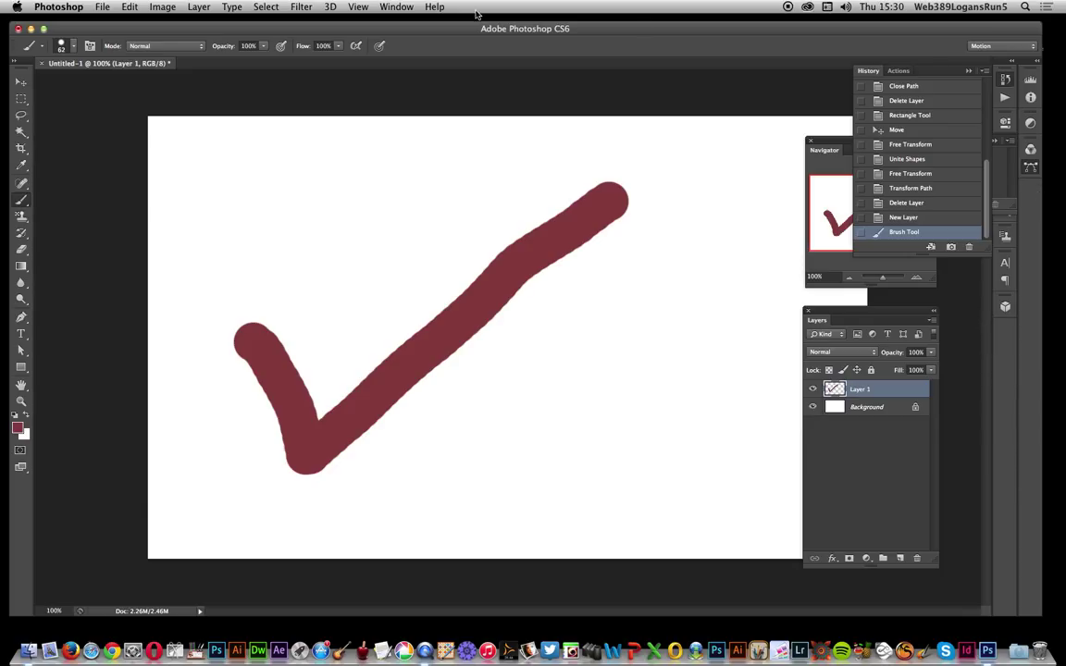
Step: Load Layer 1's transparency as a selection around the painted tick
{"action": "left_click", "coordinate": [267, 8]}
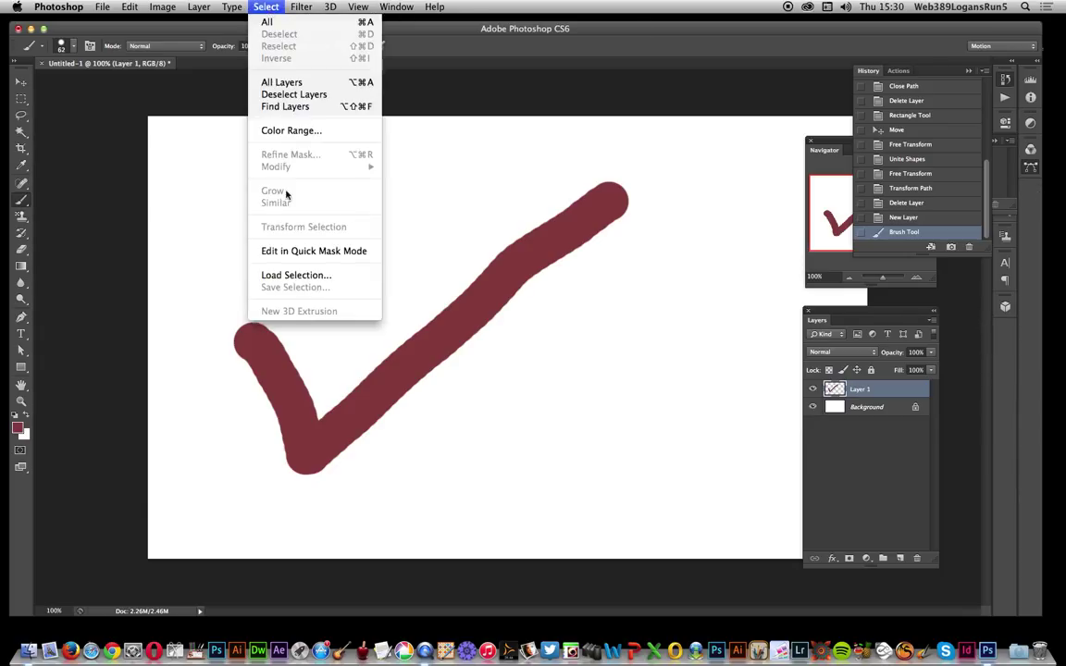
{"action": "left_click", "coordinate": [286, 275]}
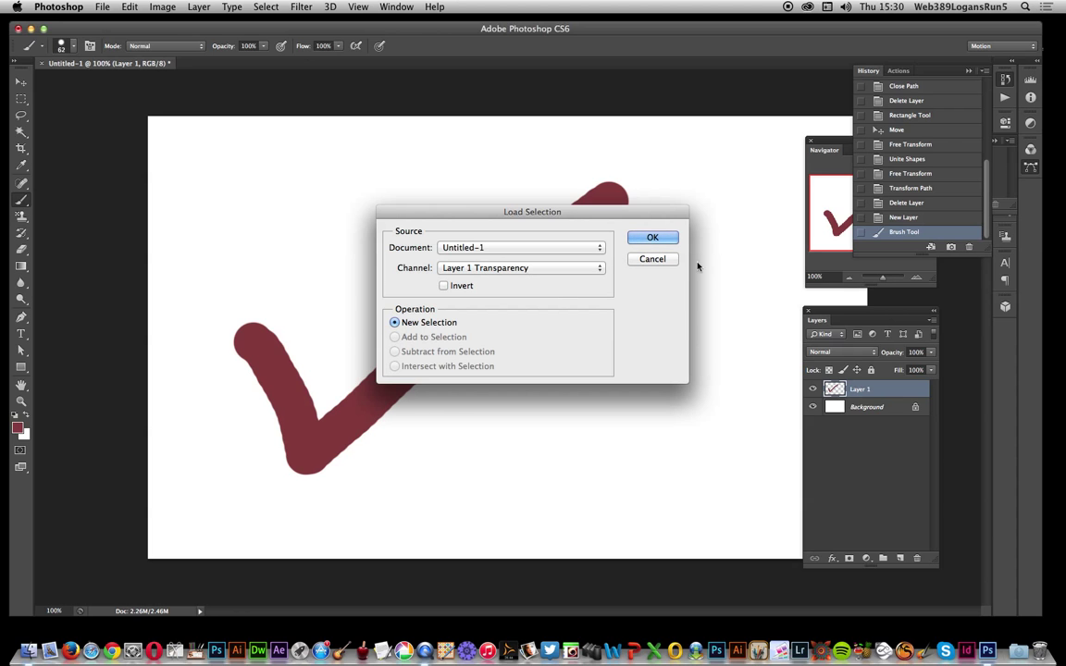
{"action": "left_click", "coordinate": [653, 237]}
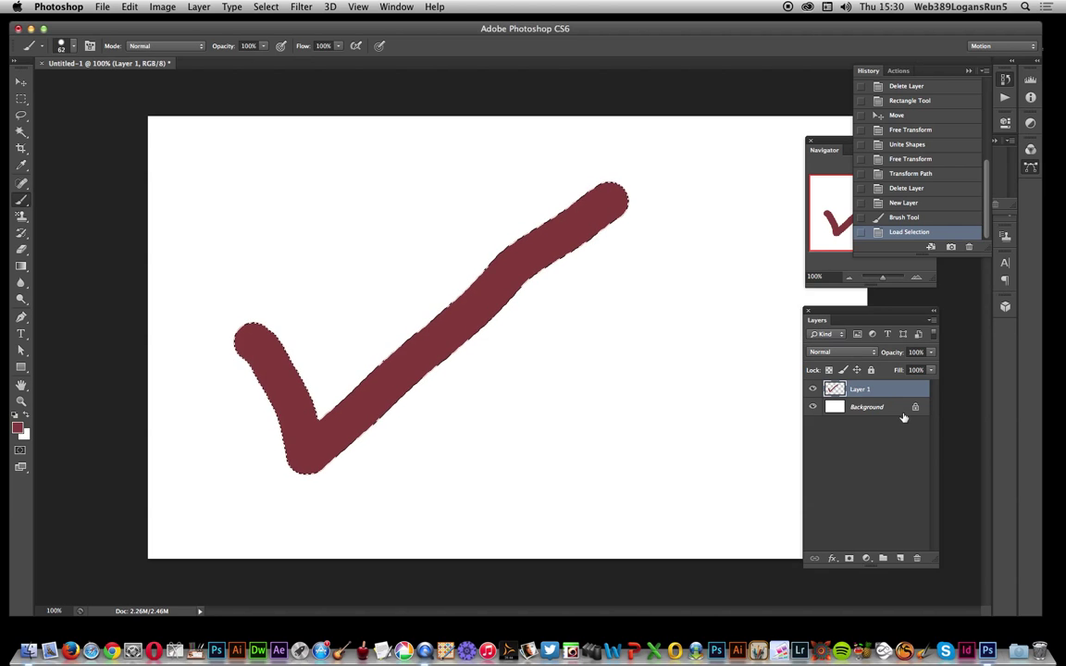
Step: Convert the selection into a work path with tolerance 1.0 from the Paths panel
{"action": "left_click", "coordinate": [396, 6]}
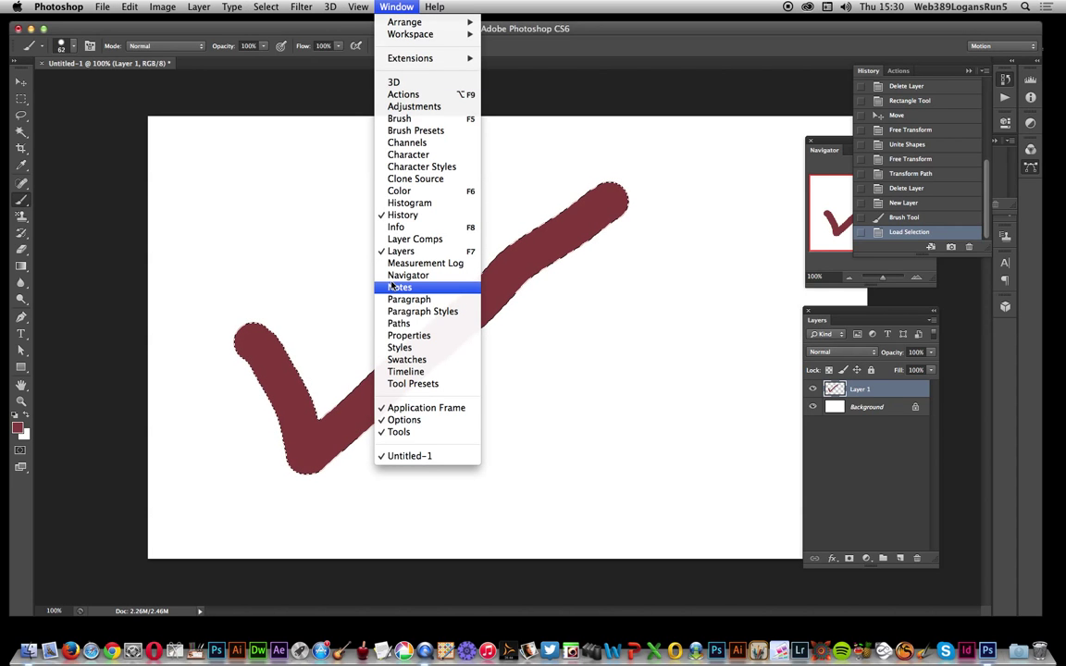
{"action": "left_click", "coordinate": [399, 323]}
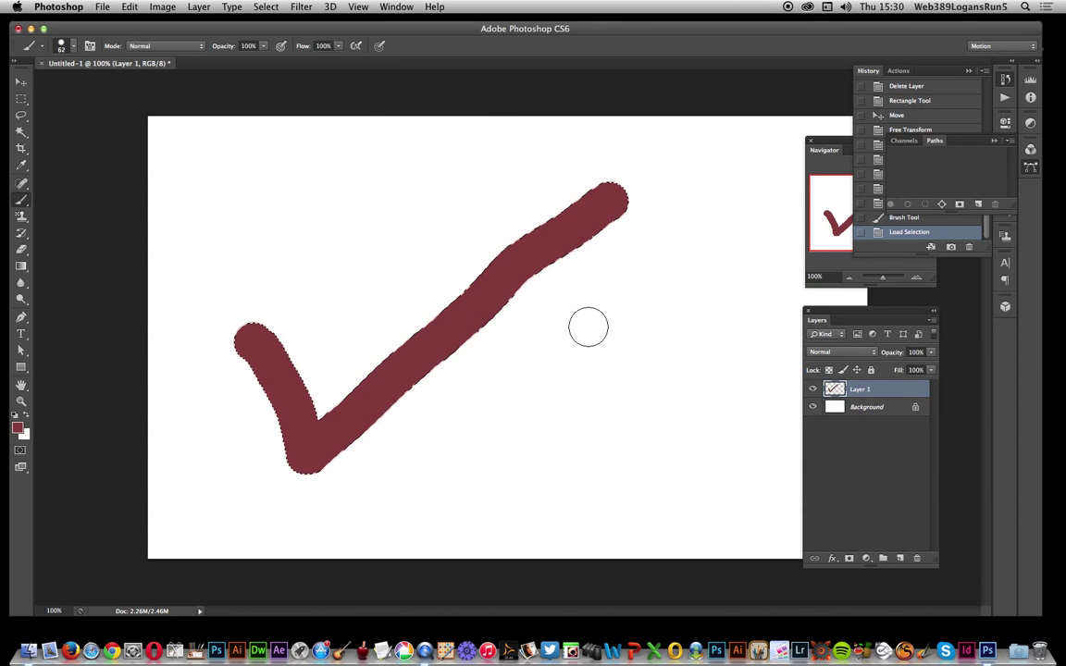
{"action": "left_click", "coordinate": [1009, 140]}
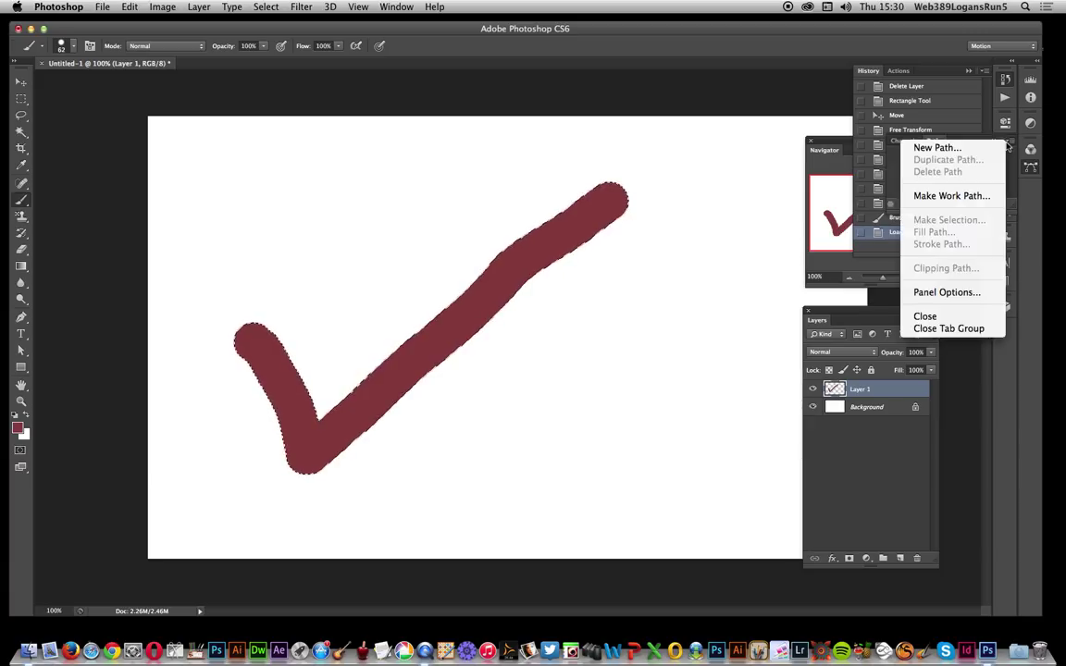
{"action": "left_click", "coordinate": [980, 197]}
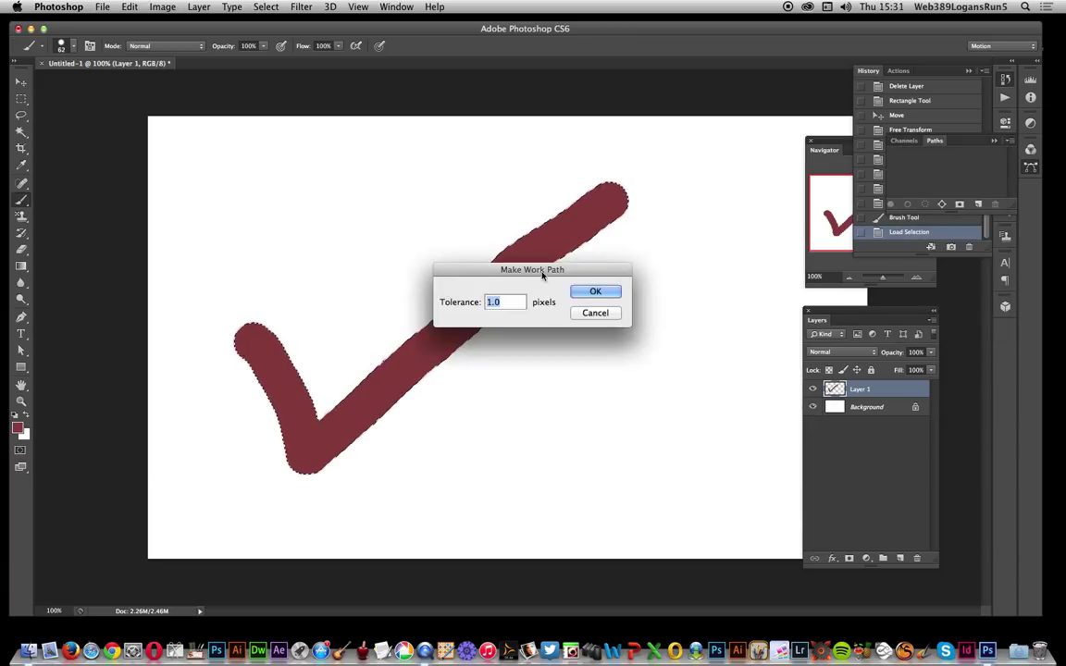
{"action": "left_click", "coordinate": [595, 292]}
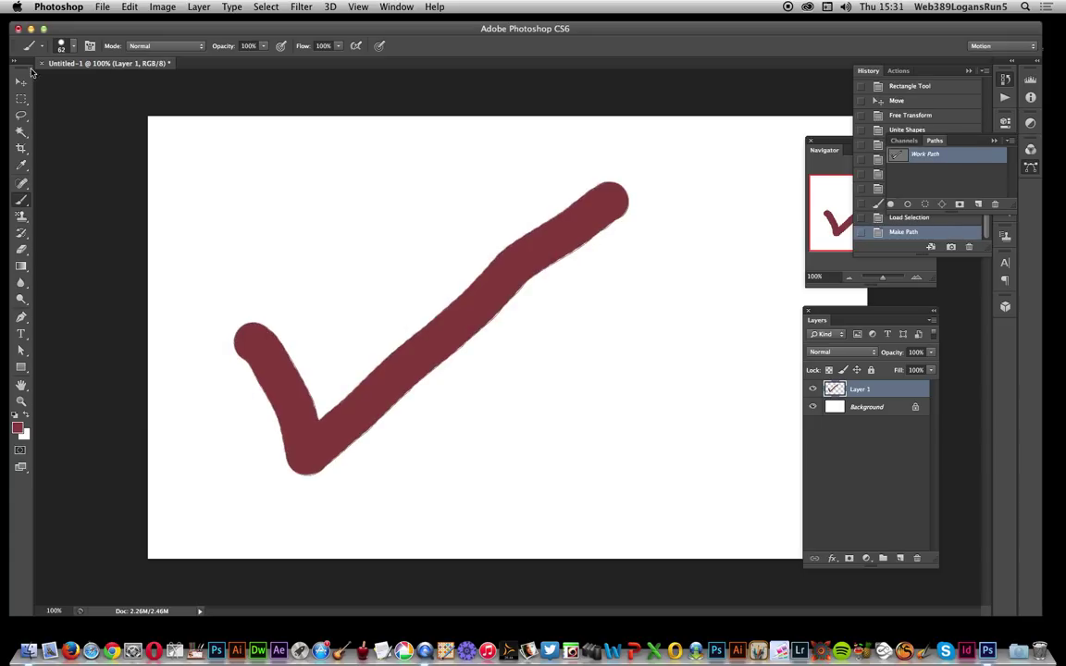
Step: Define the work path as custom shape Shape 114
{"action": "left_click", "coordinate": [129, 6]}
{"action": "left_click", "coordinate": [167, 332]}
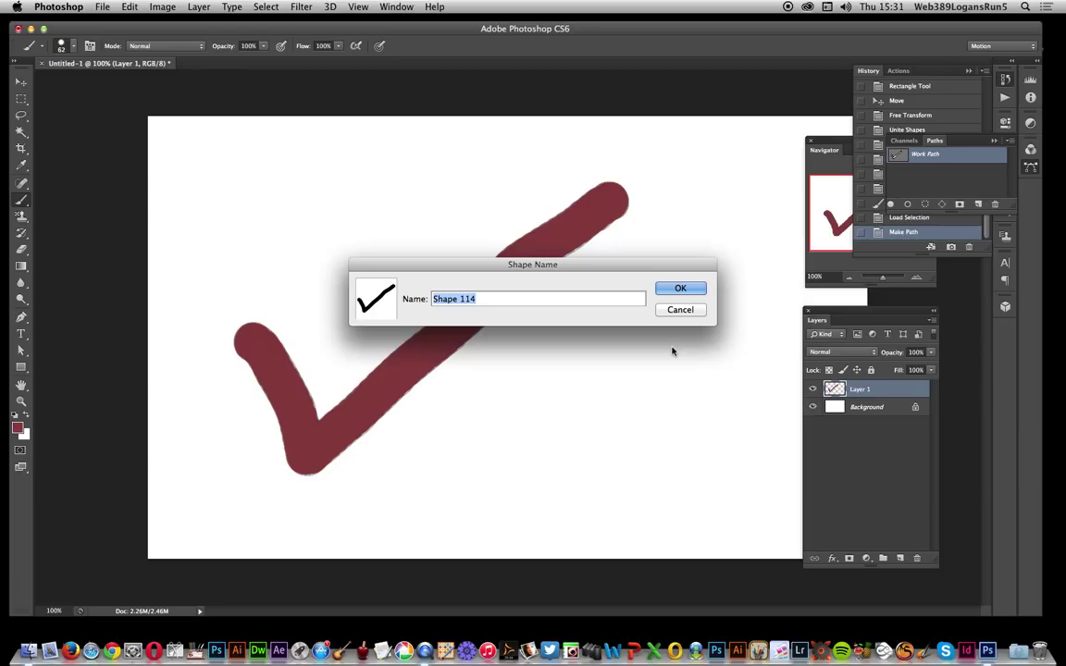
{"action": "left_click", "coordinate": [680, 288]}
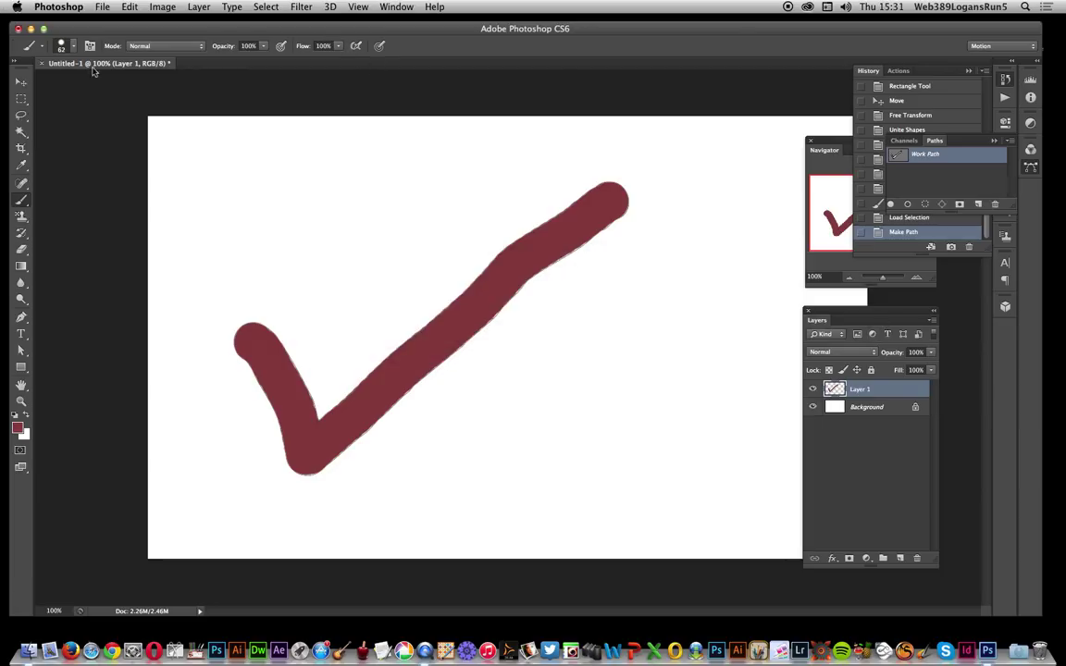
Step: Revert the document to the blank Snapshot 1 in the History panel
{"action": "left_click", "coordinate": [915, 86]}
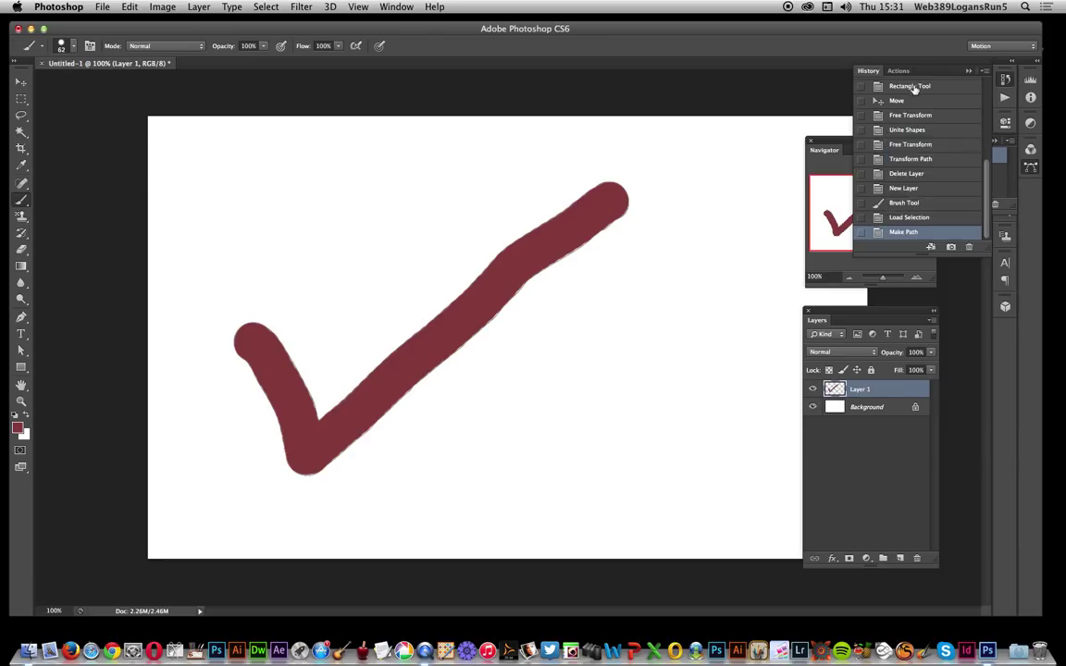
{"action": "left_click", "coordinate": [914, 87]}
{"action": "scroll", "coordinate": [922, 128], "scroll_direction": "up", "scroll_amount": 5}
{"action": "left_click", "coordinate": [914, 102]}
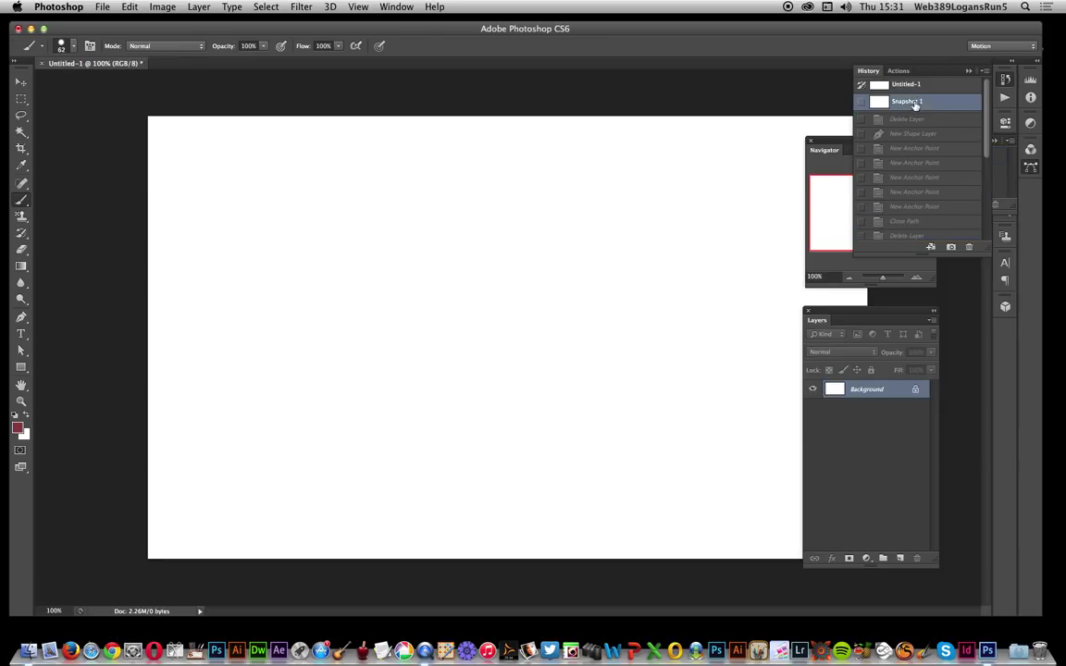
Step: Draw a blue-filled 311 × 295 px check-mark custom shape on the canvas
{"action": "left_click", "coordinate": [21, 367]}
{"action": "left_click_drag", "start_coordinate": [21, 367], "coordinate": [62, 390]}
{"action": "left_click", "coordinate": [122, 46]}
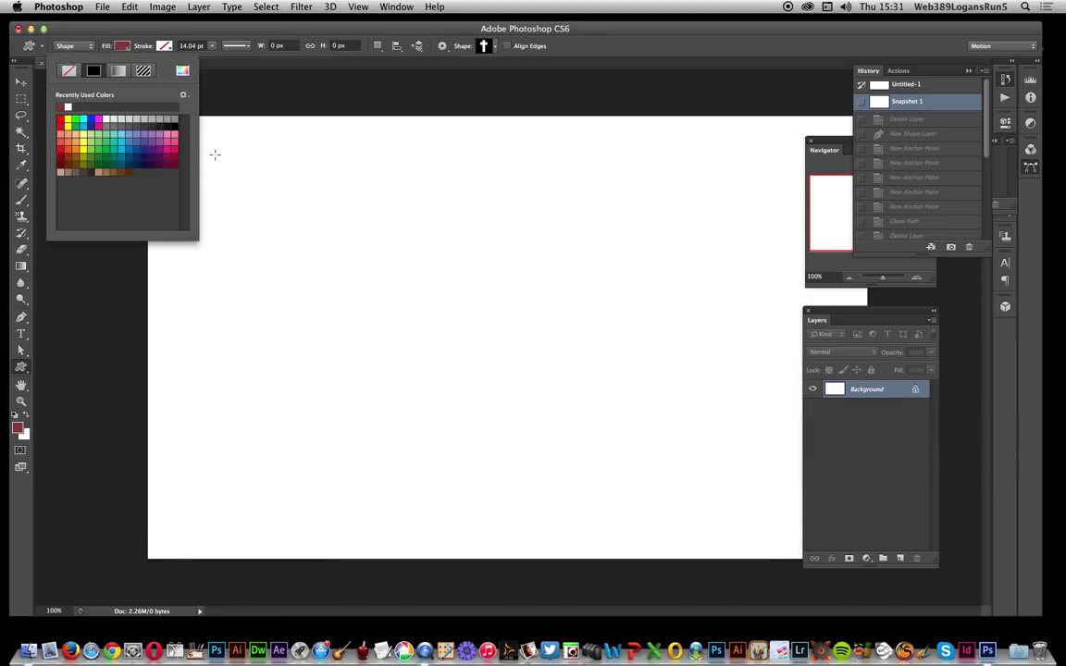
{"action": "left_click", "coordinate": [169, 149]}
{"action": "left_click", "coordinate": [130, 145]}
{"action": "left_click", "coordinate": [494, 48]}
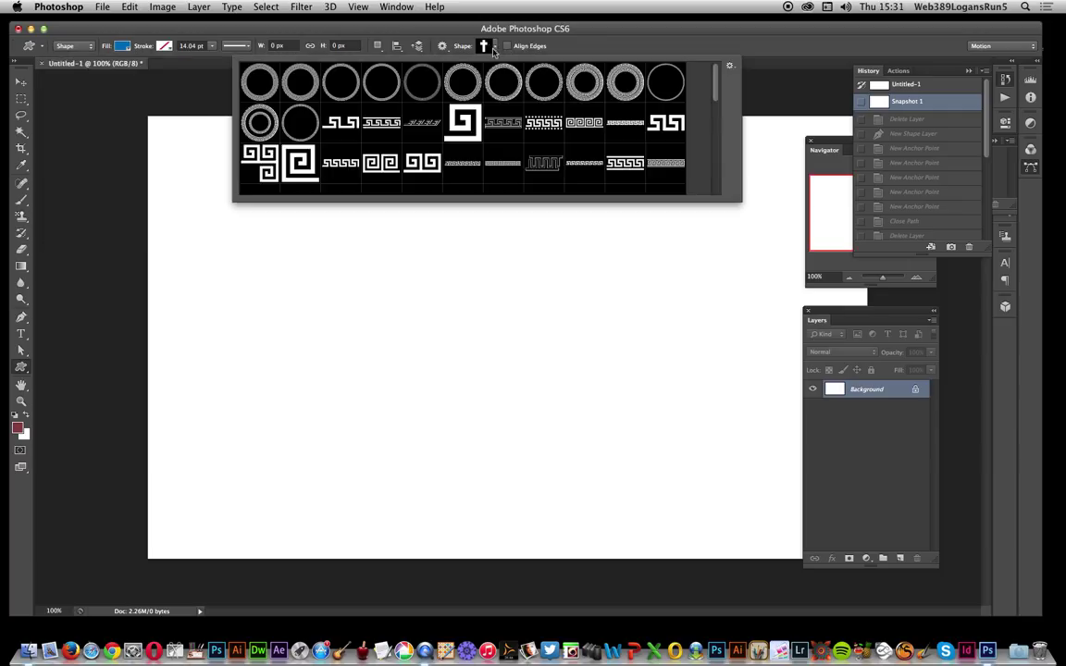
{"action": "left_click_drag", "start_coordinate": [725, 103], "coordinate": [711, 208]}
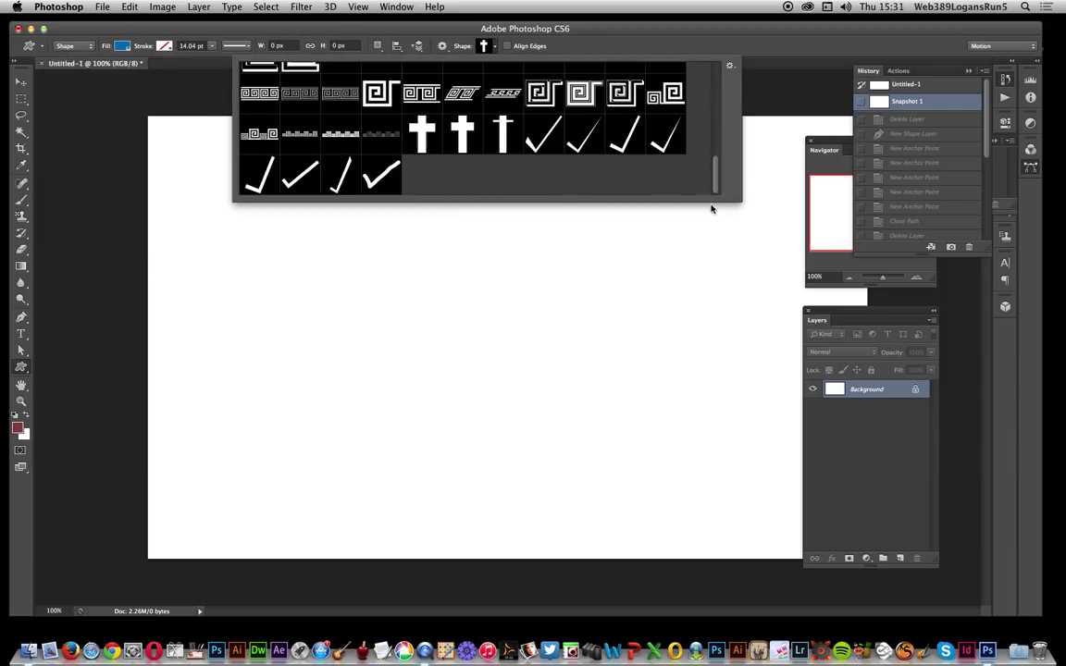
{"action": "left_click", "coordinate": [541, 146]}
{"action": "left_click_drag", "start_coordinate": [312, 245], "coordinate": [510, 435]}
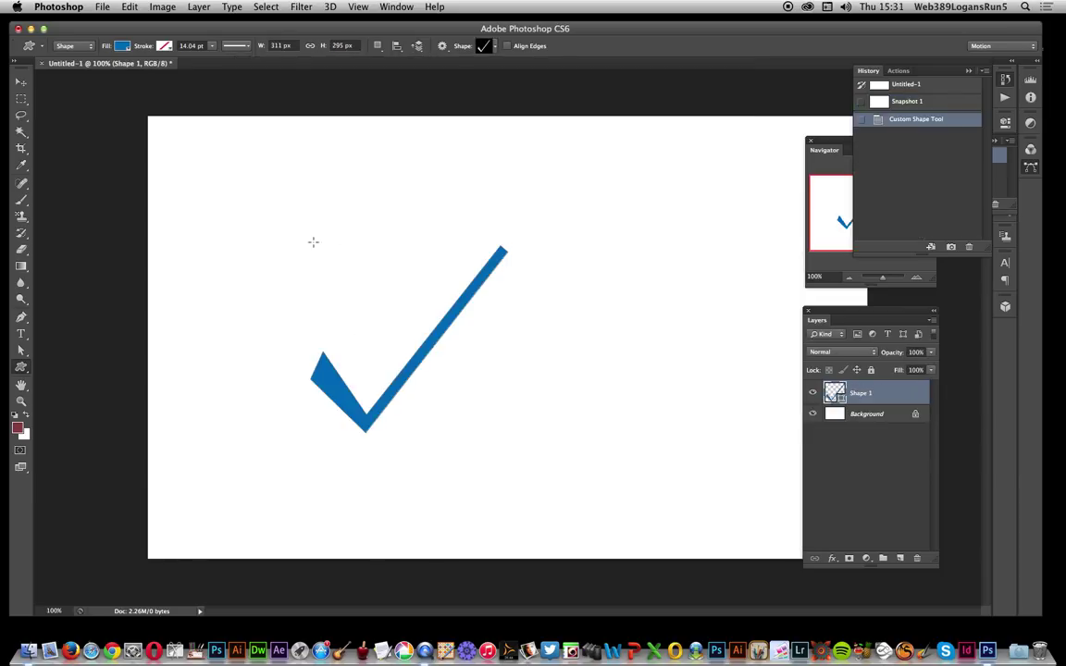
{"action": "left_click", "coordinate": [83, 46]}
Step: Switch the custom shape tool to Pixels mode and decline rasterizing the shape layer
{"action": "left_click", "coordinate": [72, 62]}
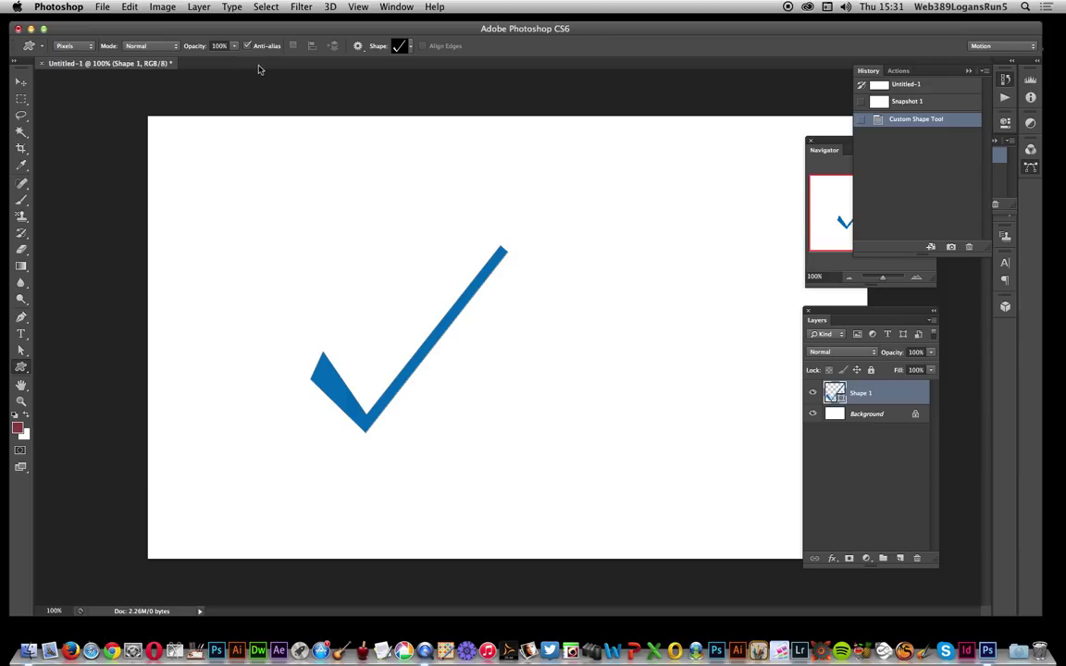
{"action": "left_click", "coordinate": [397, 198]}
{"action": "left_click", "coordinate": [570, 223]}
Step: Dismiss the 'not directly editable' alert and revert the document to Snapshot 1
{"action": "left_click", "coordinate": [368, 162]}
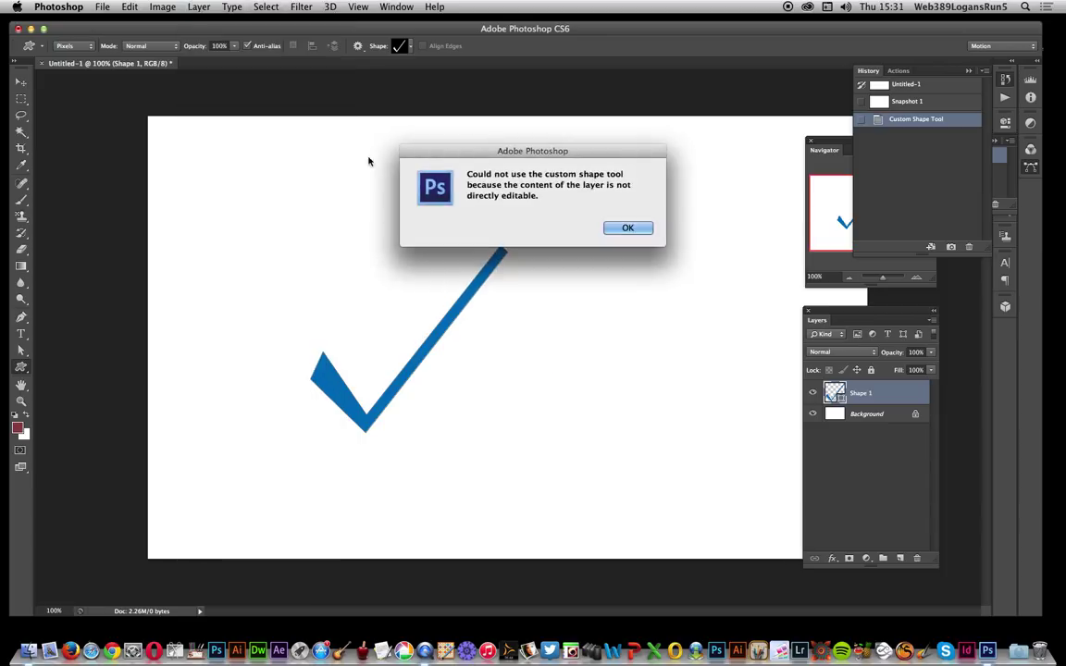
{"action": "left_click", "coordinate": [625, 227]}
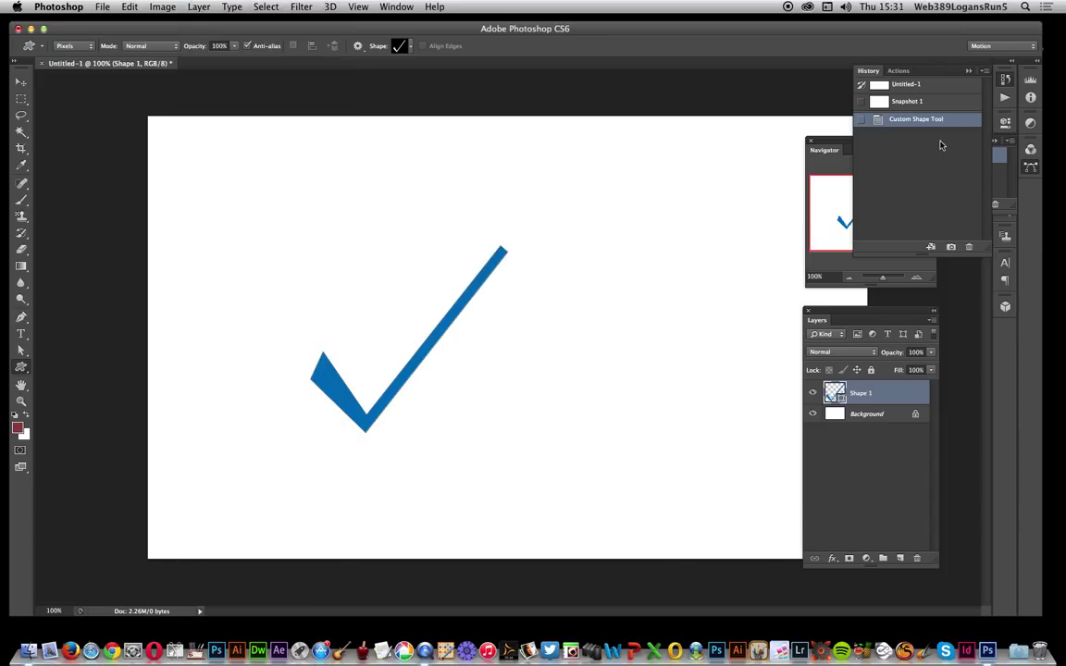
{"action": "left_click", "coordinate": [912, 102]}
Step: Stamp a large dark-red tick and a smaller one to its left onto the background
{"action": "left_click_drag", "start_coordinate": [363, 160], "coordinate": [645, 500]}
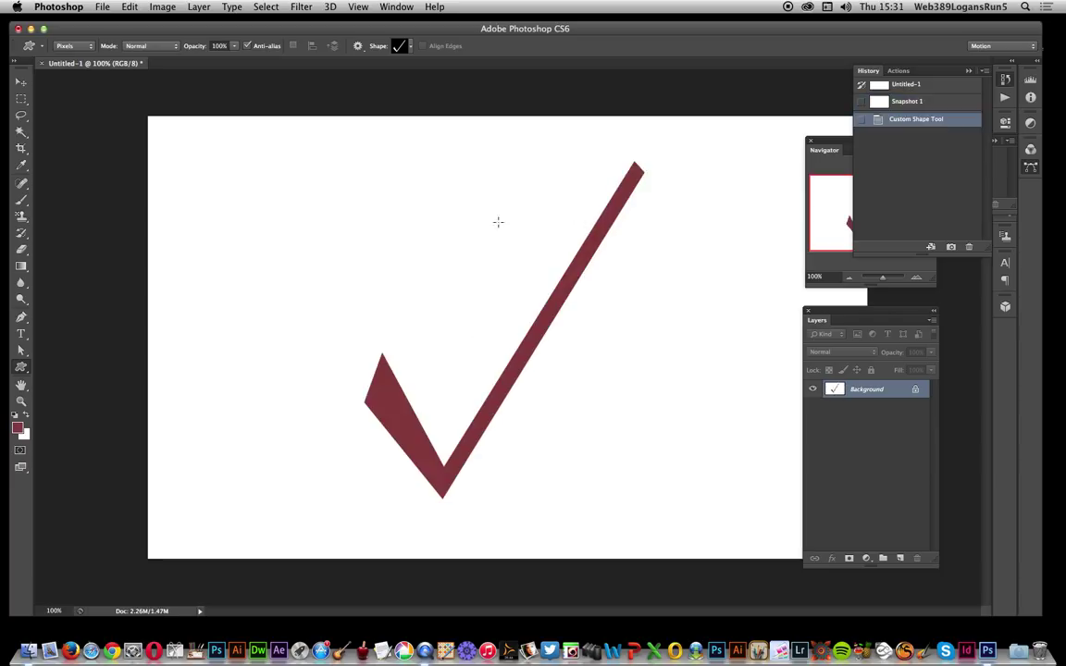
{"action": "left_click", "coordinate": [410, 47]}
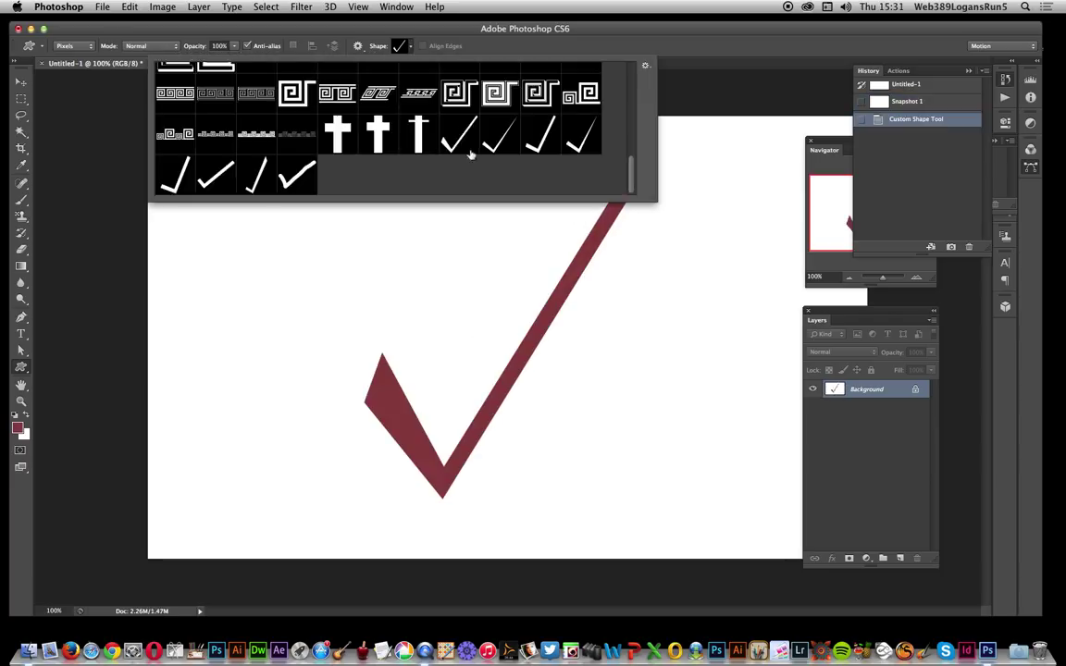
{"action": "left_click_drag", "start_coordinate": [194, 213], "coordinate": [359, 455]}
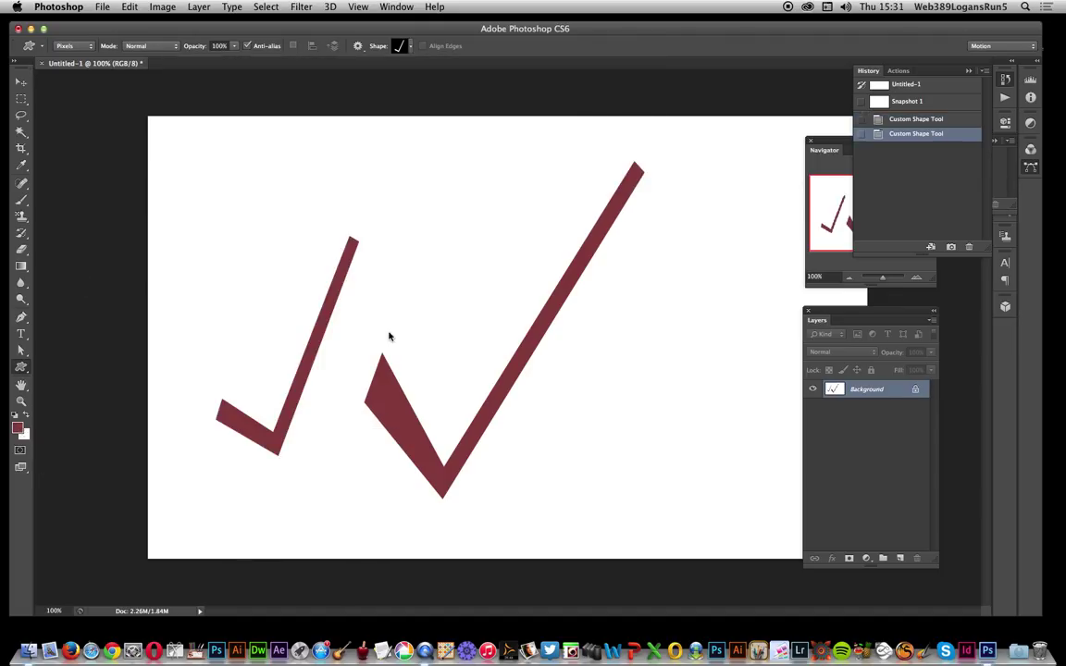
Step: Set the foreground colour to bright red #f40000 and stamp a tick over the small one
{"action": "left_click", "coordinate": [16, 426]}
{"action": "left_click", "coordinate": [523, 206]}
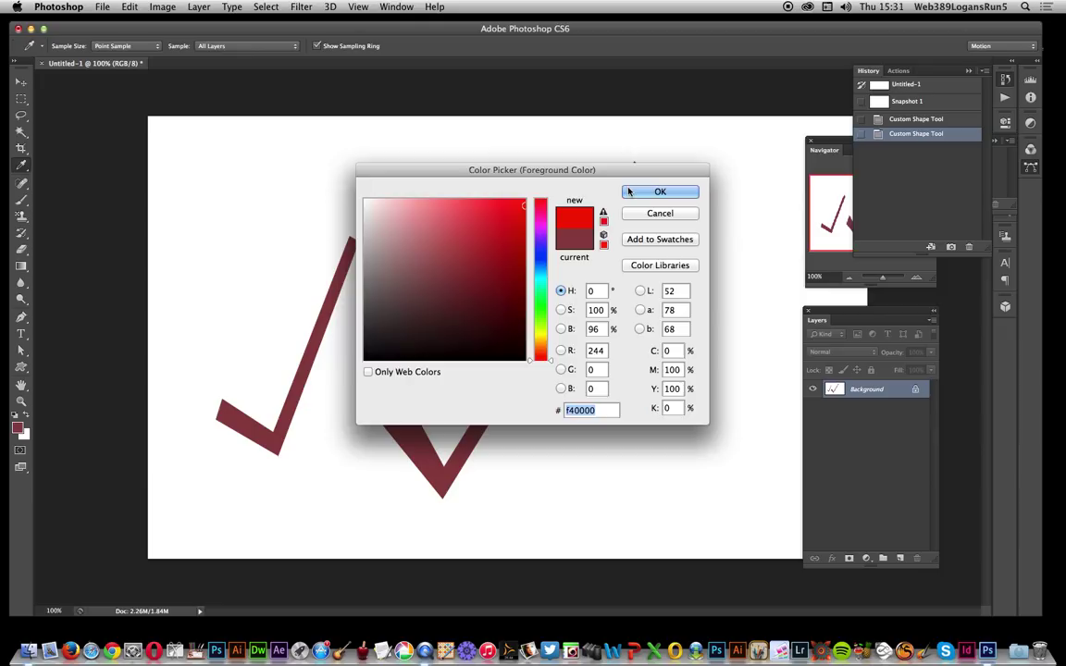
{"action": "left_click", "coordinate": [628, 191]}
{"action": "left_click_drag", "start_coordinate": [241, 264], "coordinate": [319, 499]}
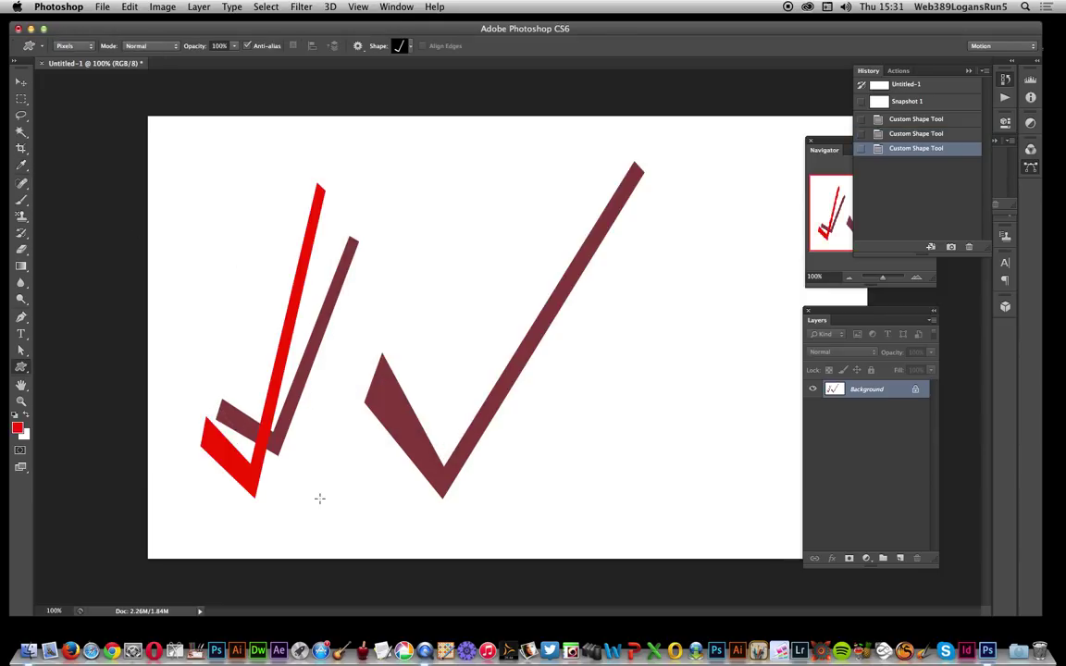
Step: Stamp the saved brushed tick shape in bright red across the large tick
{"action": "left_click", "coordinate": [405, 46]}
{"action": "left_click", "coordinate": [289, 174]}
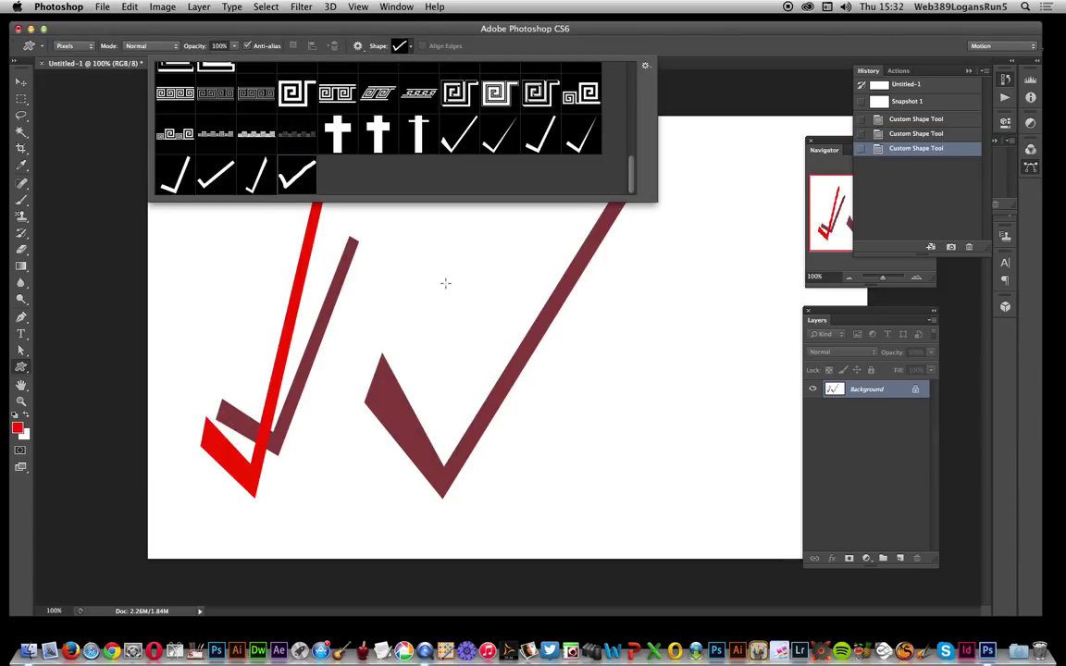
{"action": "left_click_drag", "start_coordinate": [349, 192], "coordinate": [730, 477]}
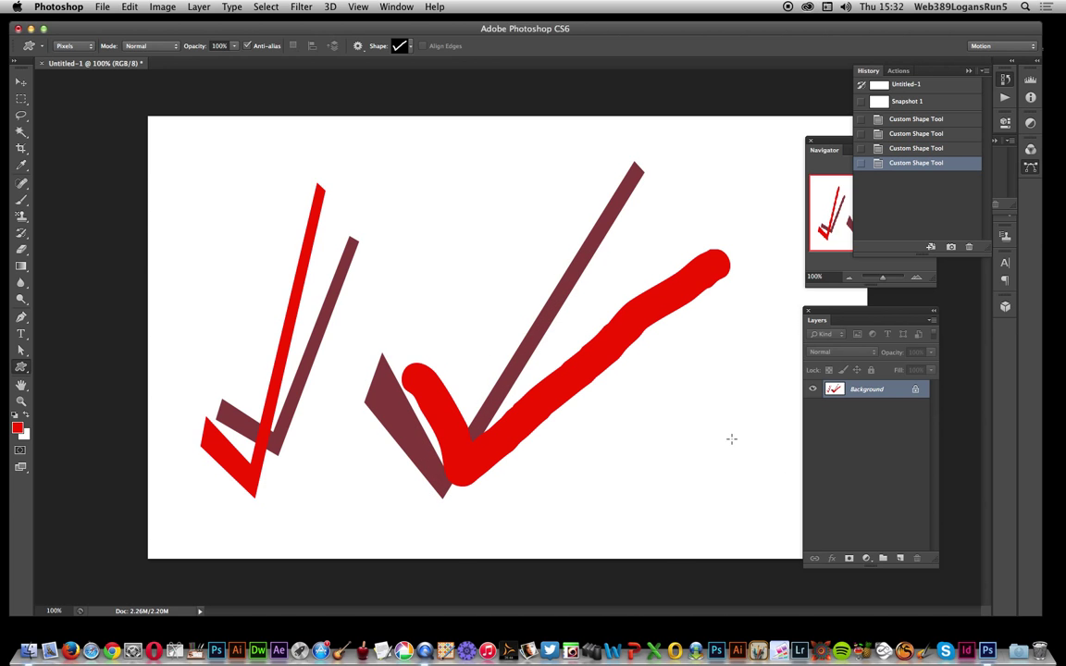